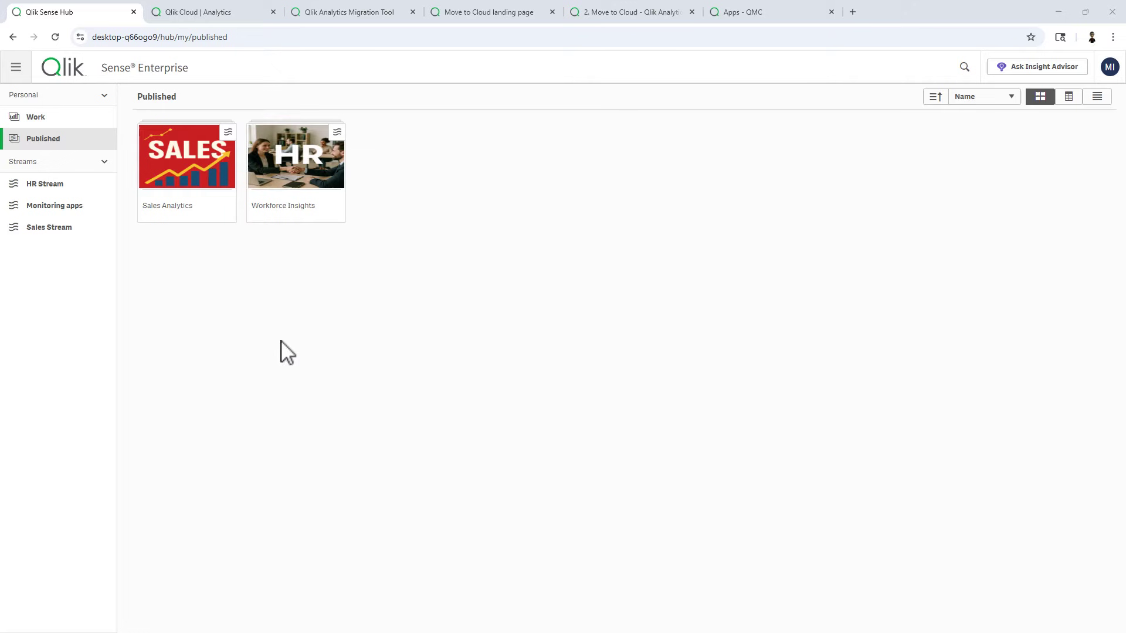
Step: Switch to the Qlik Cloud Analytics catalog of cloud apps
click(194, 13)
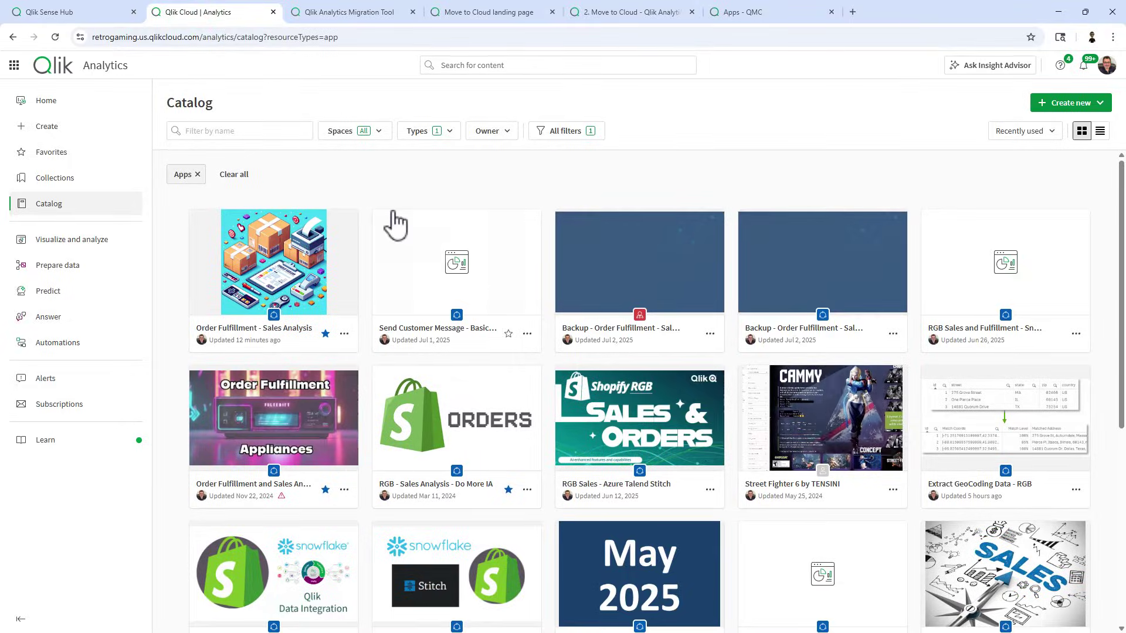
Step: In the Migration Tool, review the RGB Tenant connection, then view the empty Plans list
click(348, 15)
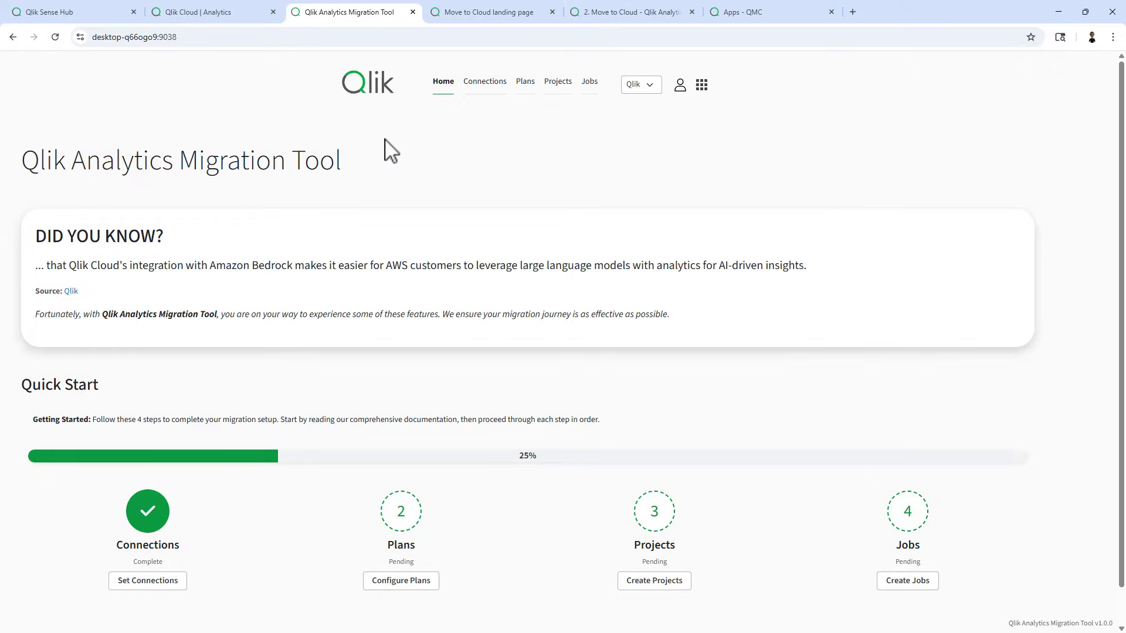
click(470, 85)
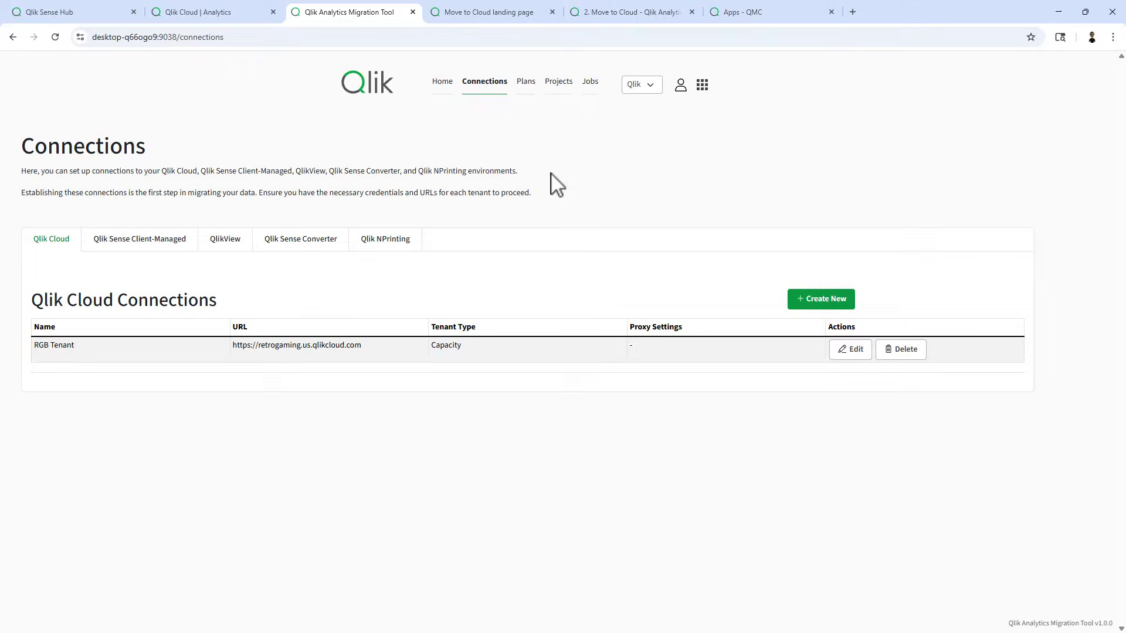
click(526, 82)
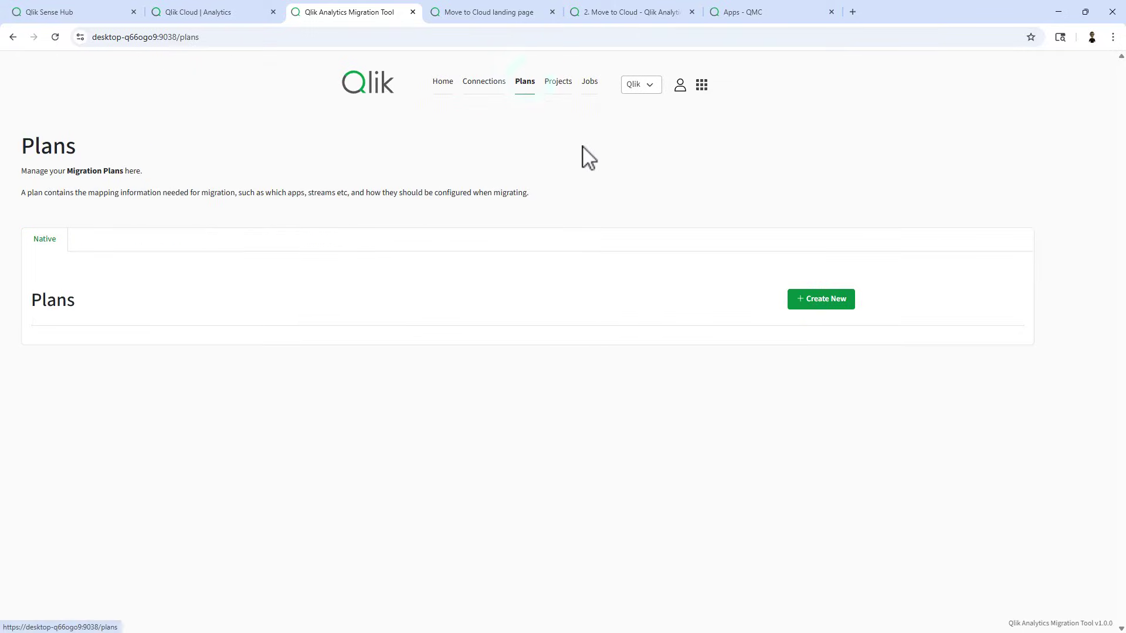
Step: Create a migration plan named 'Move Sales and HR Plan' and open it for editing
click(819, 316)
drag(176, 209, 22, 217)
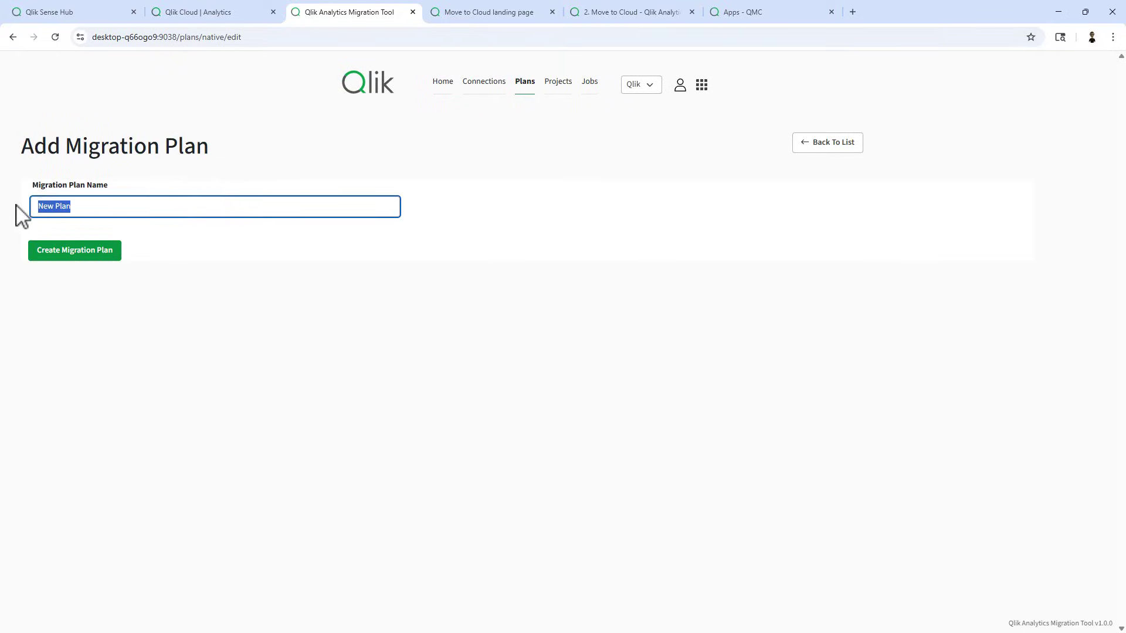
key(BackSpace)
click(90, 210)
click(115, 235)
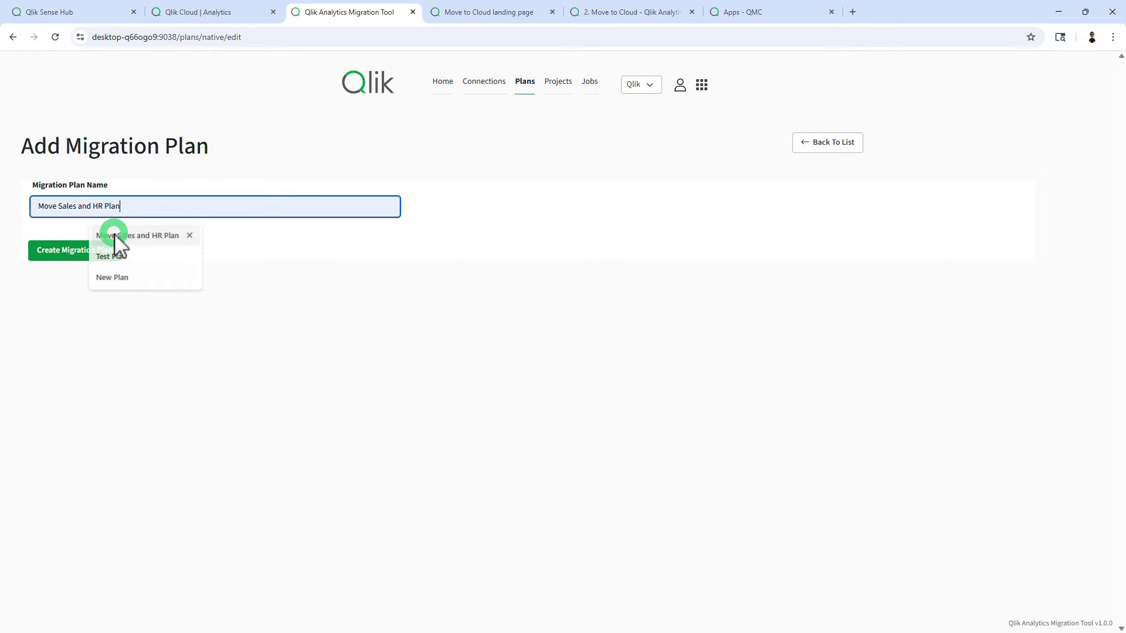
click(107, 253)
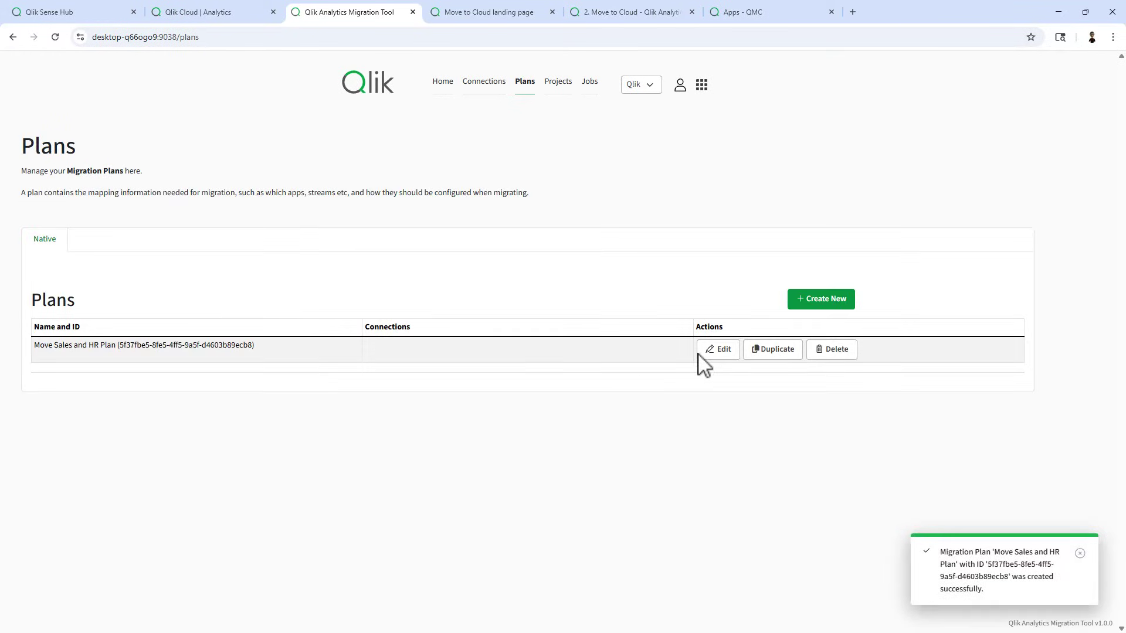
click(717, 351)
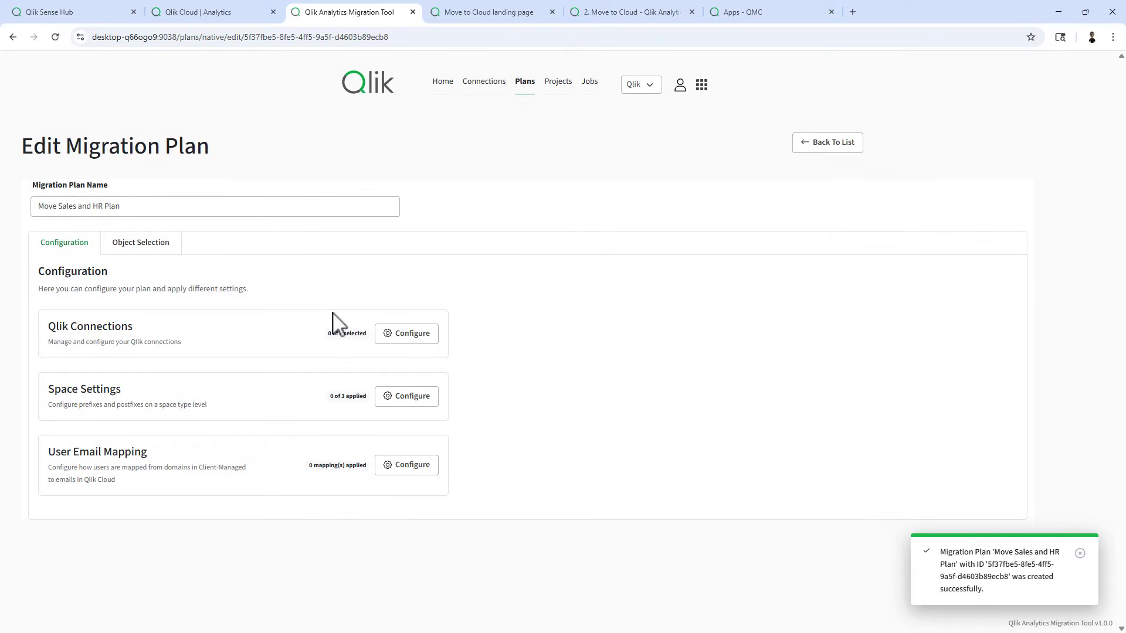
Step: Set qlikmigrationservice as the source connection and RGB Tenant as the cloud target, then save
click(408, 335)
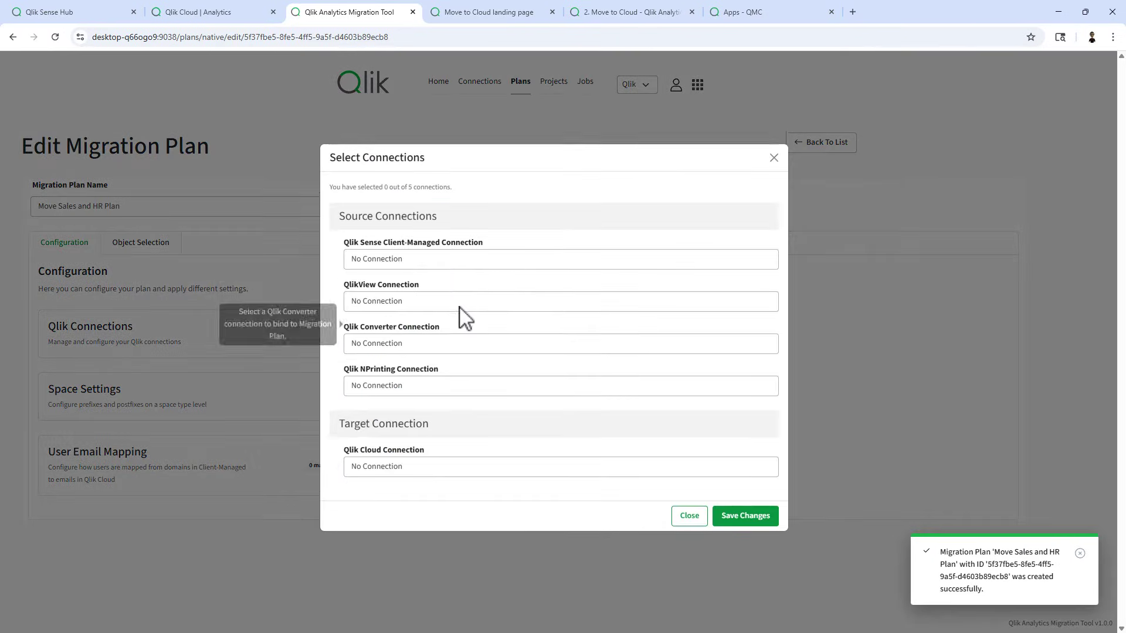
click(487, 265)
click(495, 306)
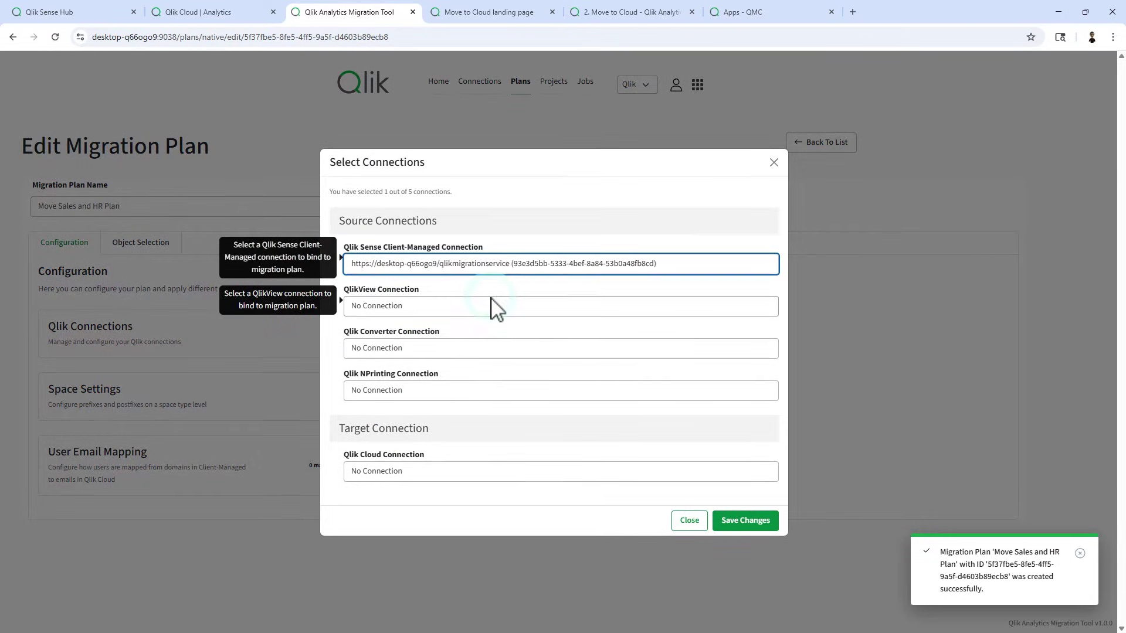
click(483, 476)
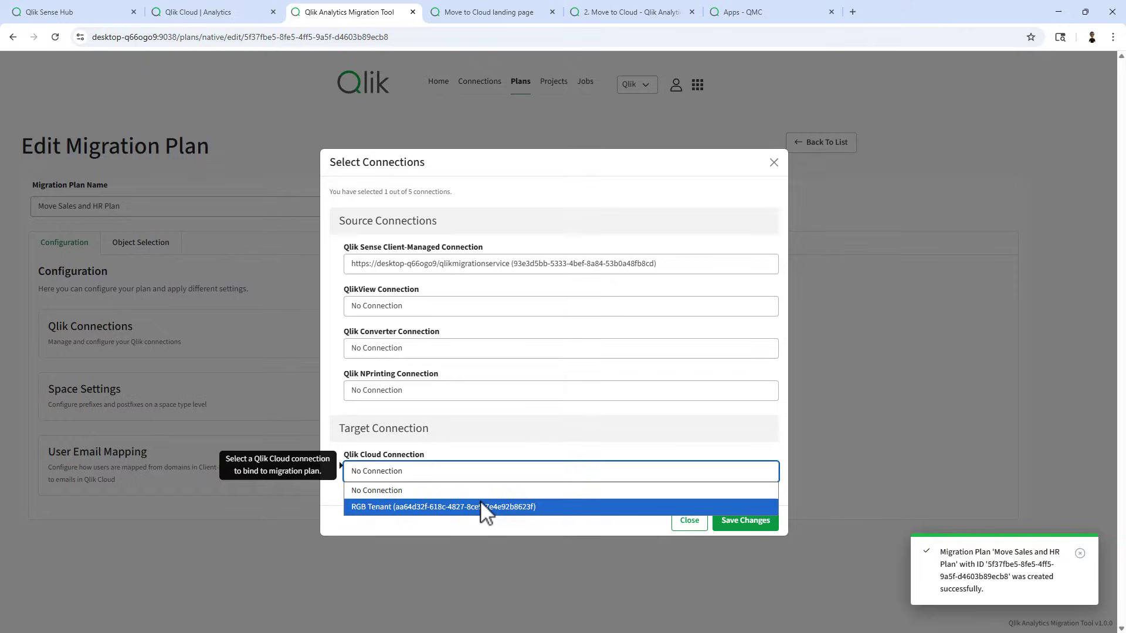
click(481, 506)
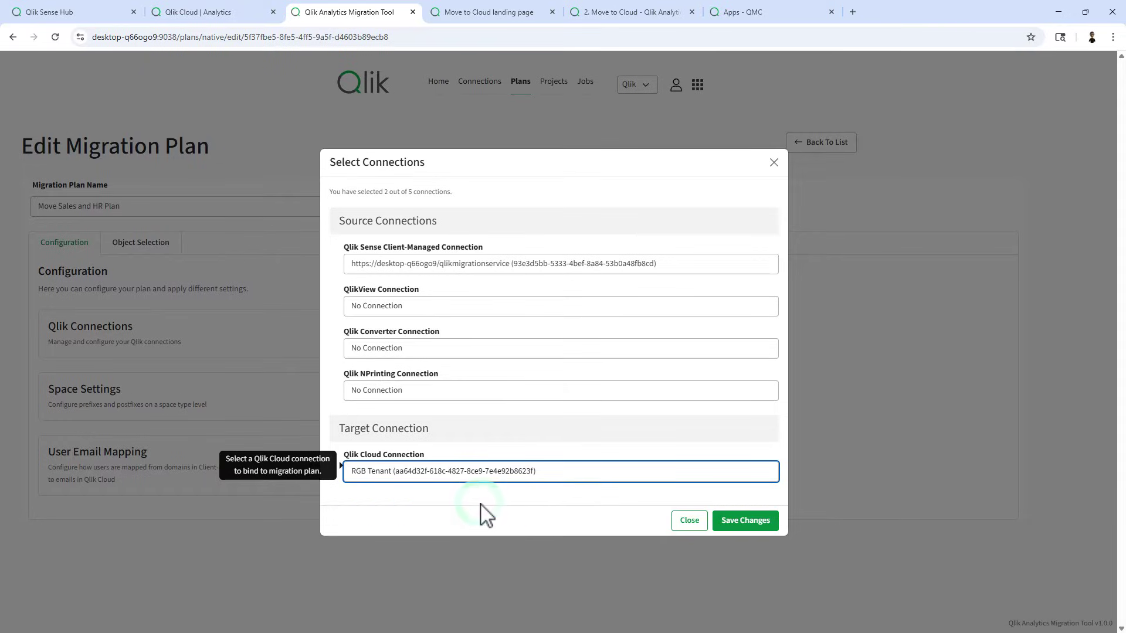
click(744, 528)
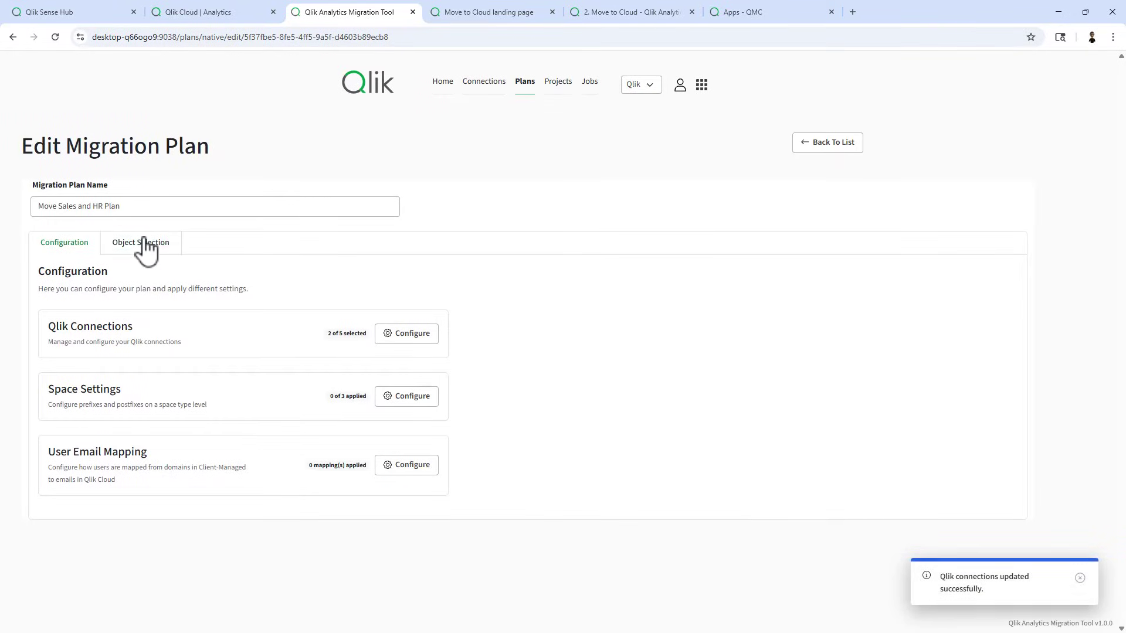
Step: Retrieve all 31 objects, including 2 users, 6 apps and 18 data connections, for selection
click(144, 240)
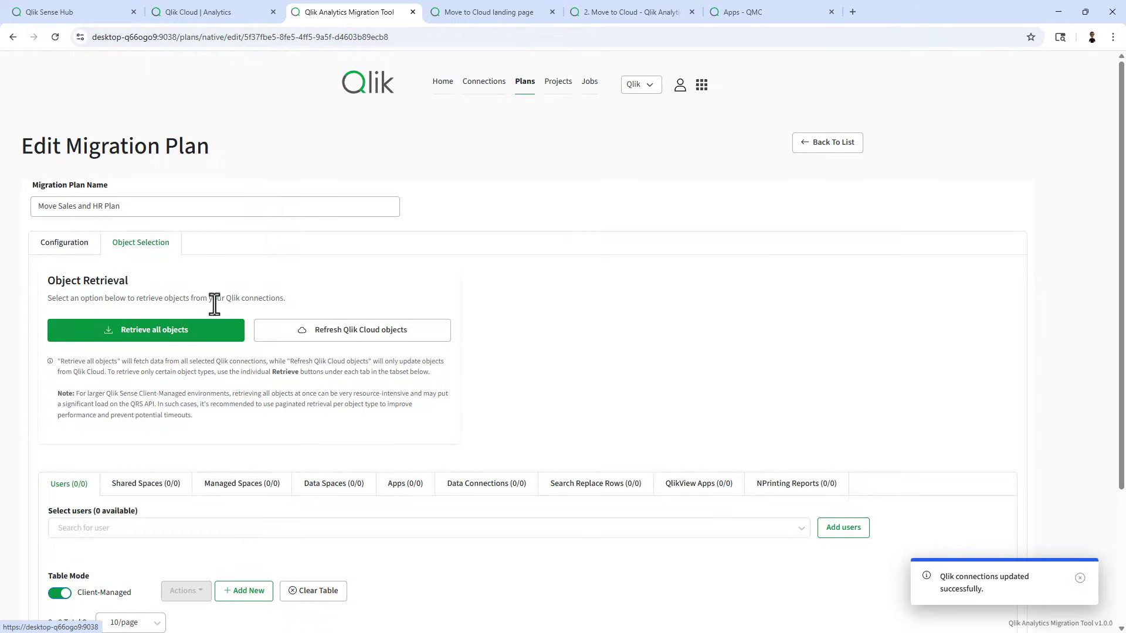
click(202, 336)
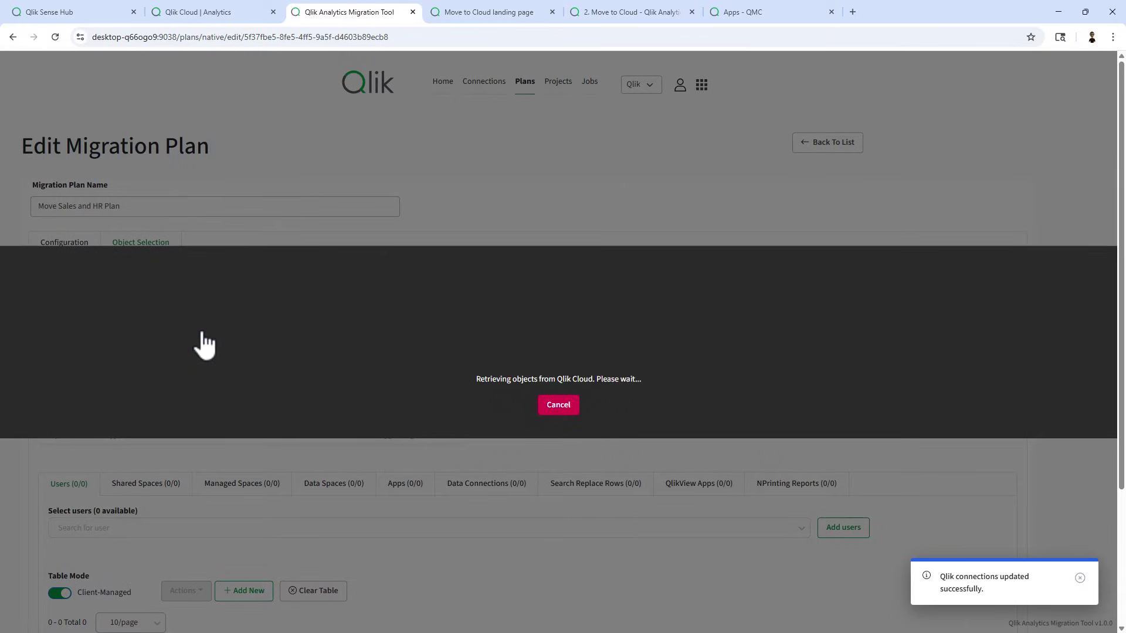
scroll(246, 425, down, 3)
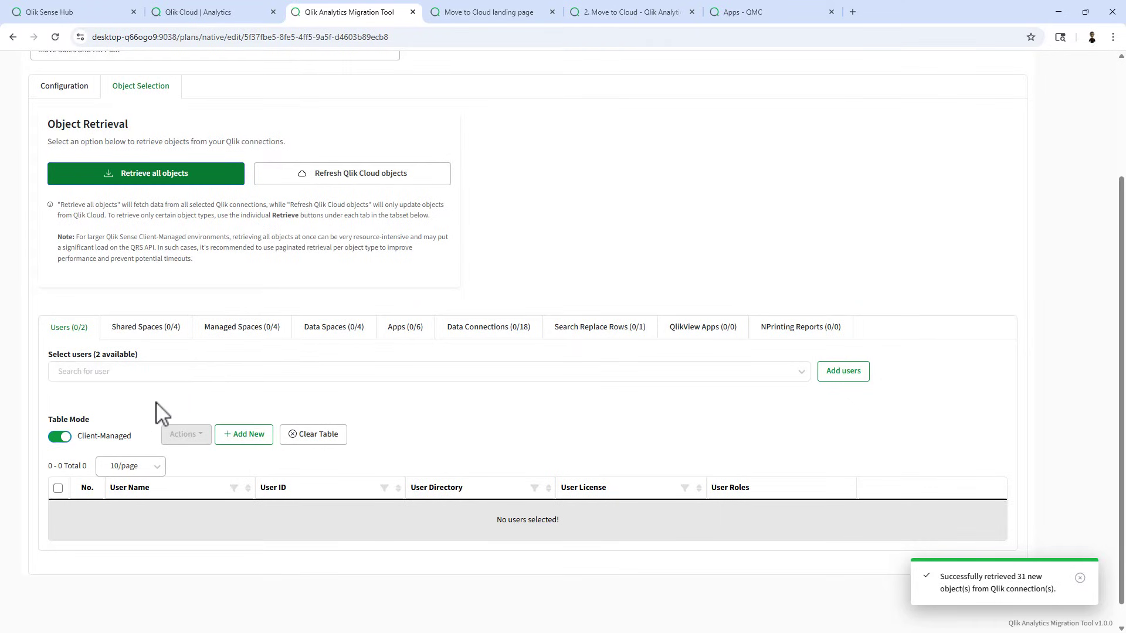
click(63, 439)
click(63, 439)
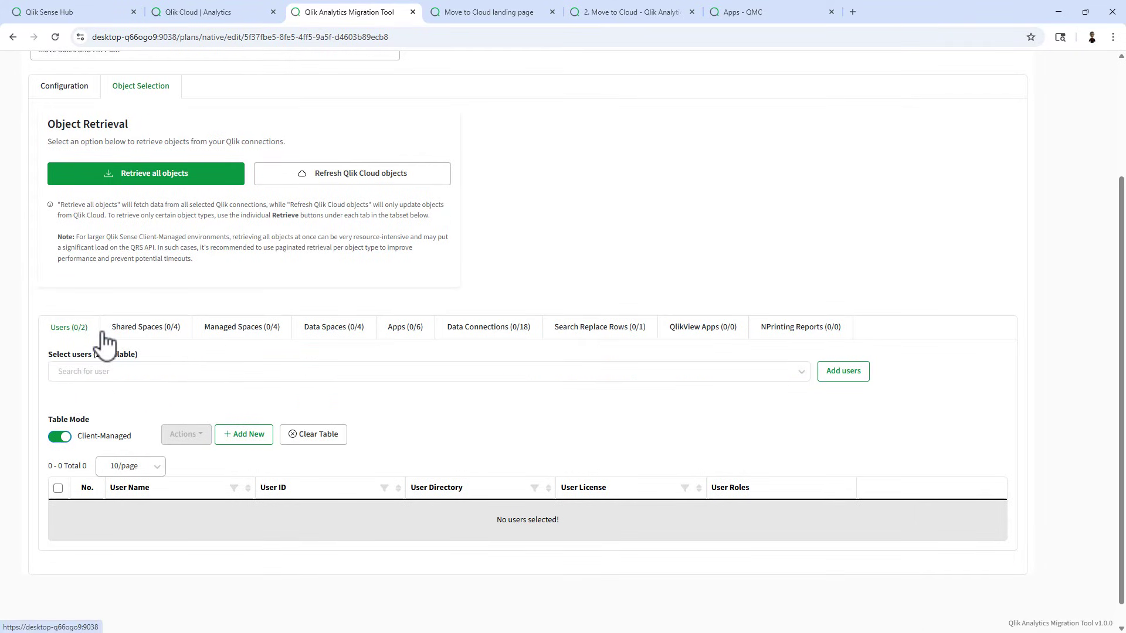
Step: Add HR Stream and Sales Stream as the plan's two shared spaces
click(136, 328)
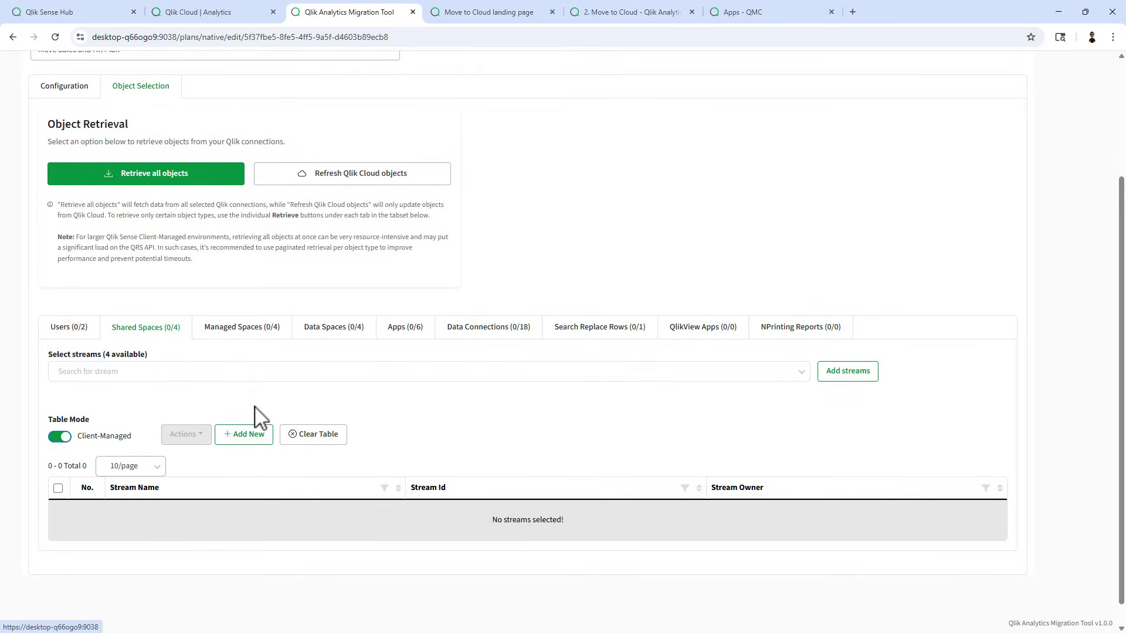
click(802, 377)
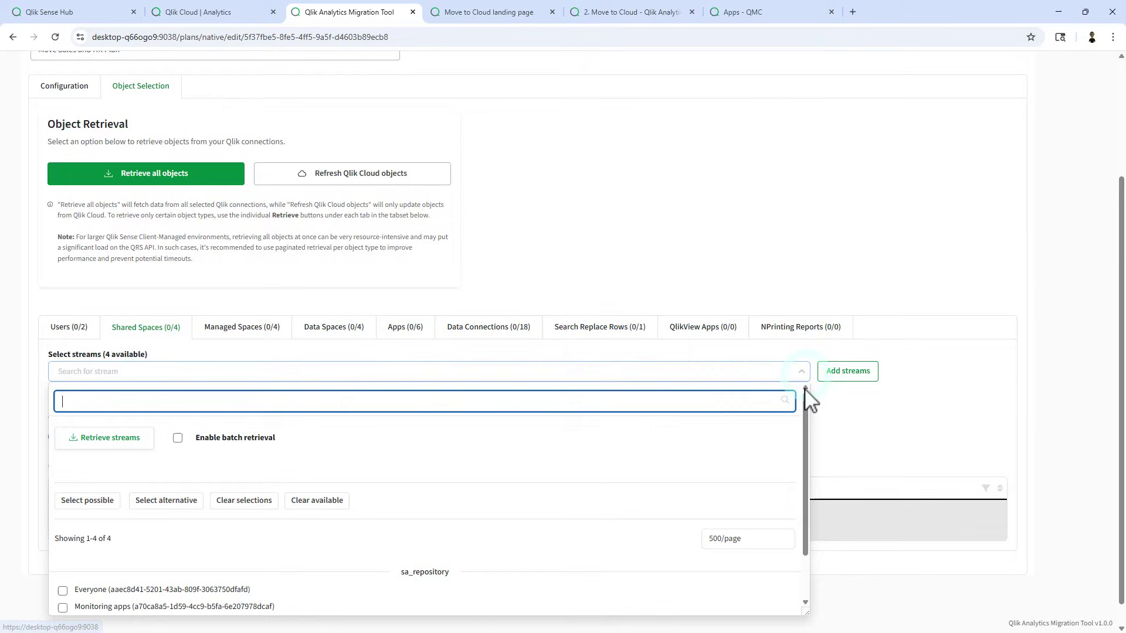
drag(806, 410, 807, 495)
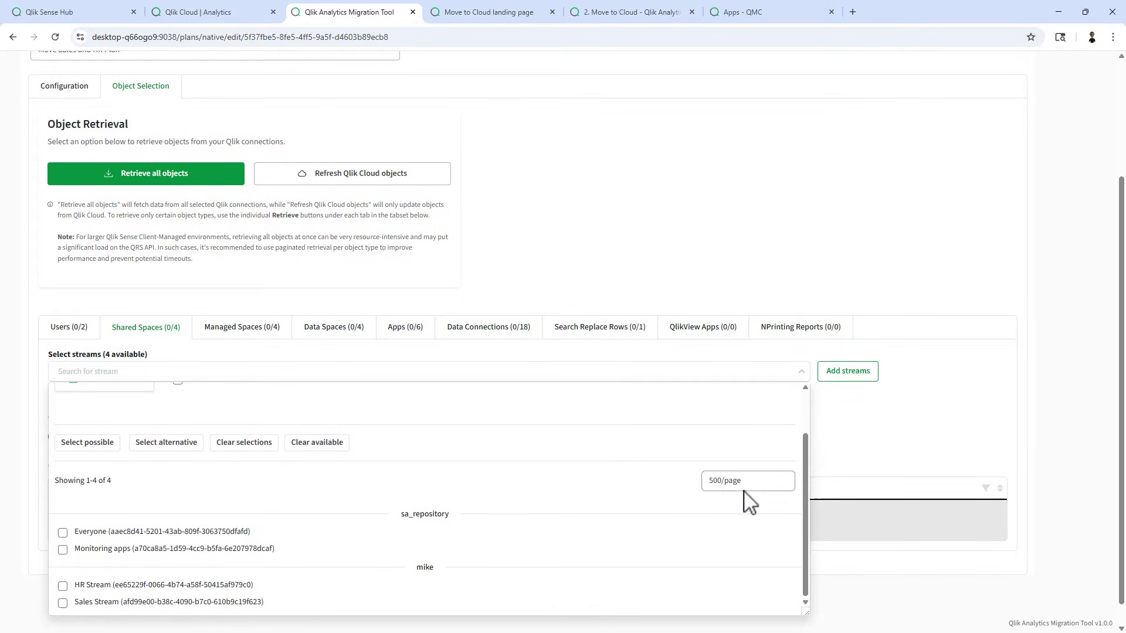
click(62, 587)
click(63, 602)
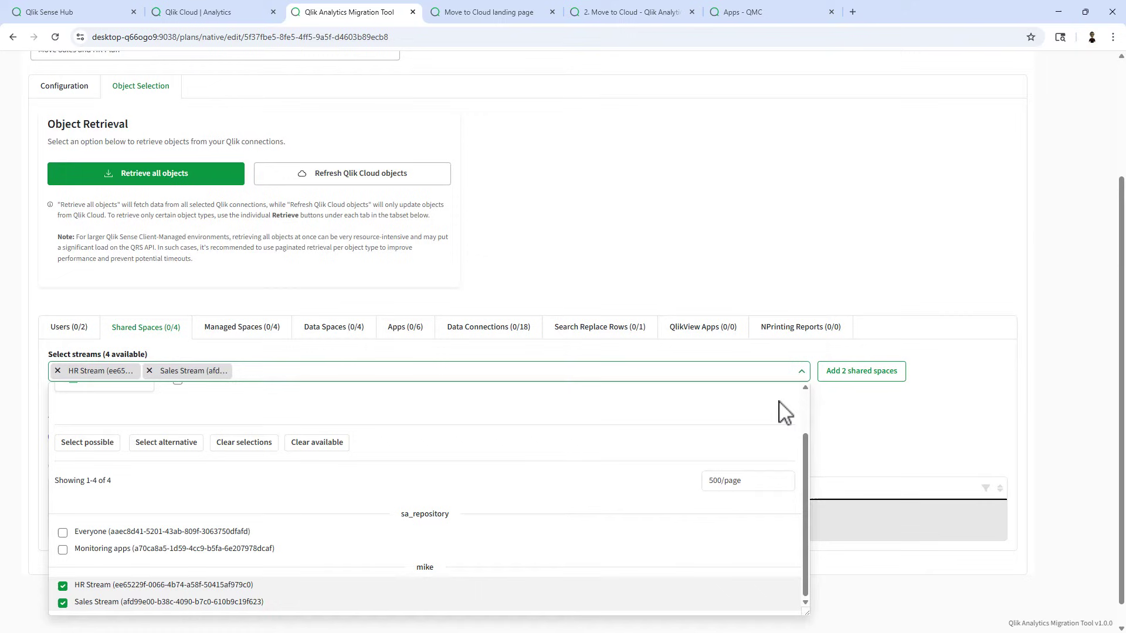
click(845, 376)
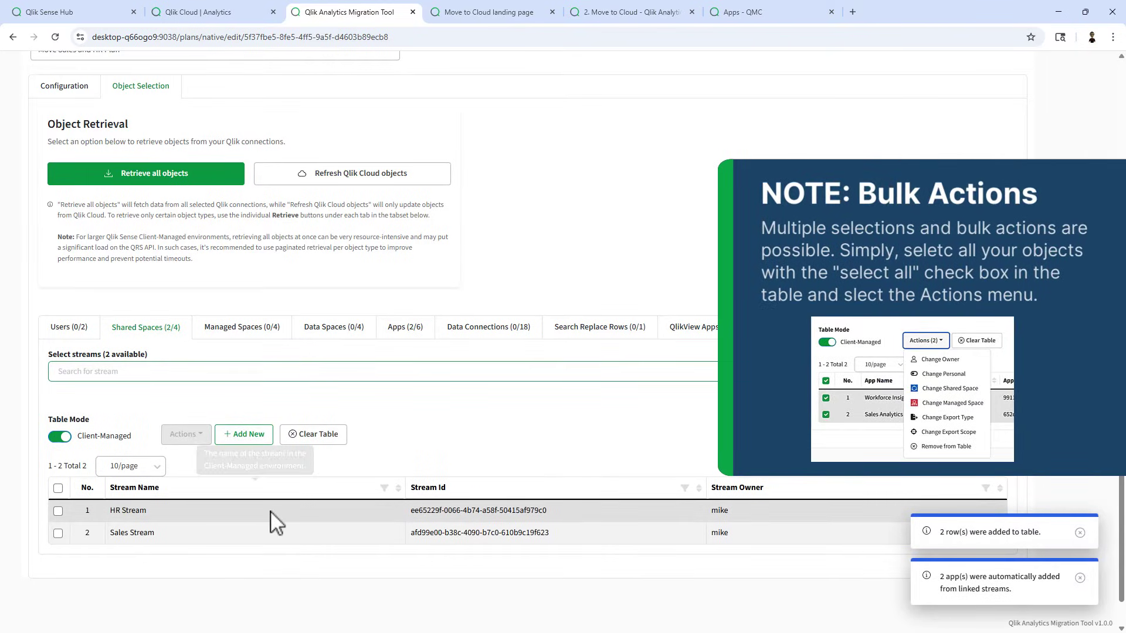
Step: Rename the cloud spaces to '1 - QCA - HR Stream' and '2 - Sales Space', then review HR roles
click(59, 437)
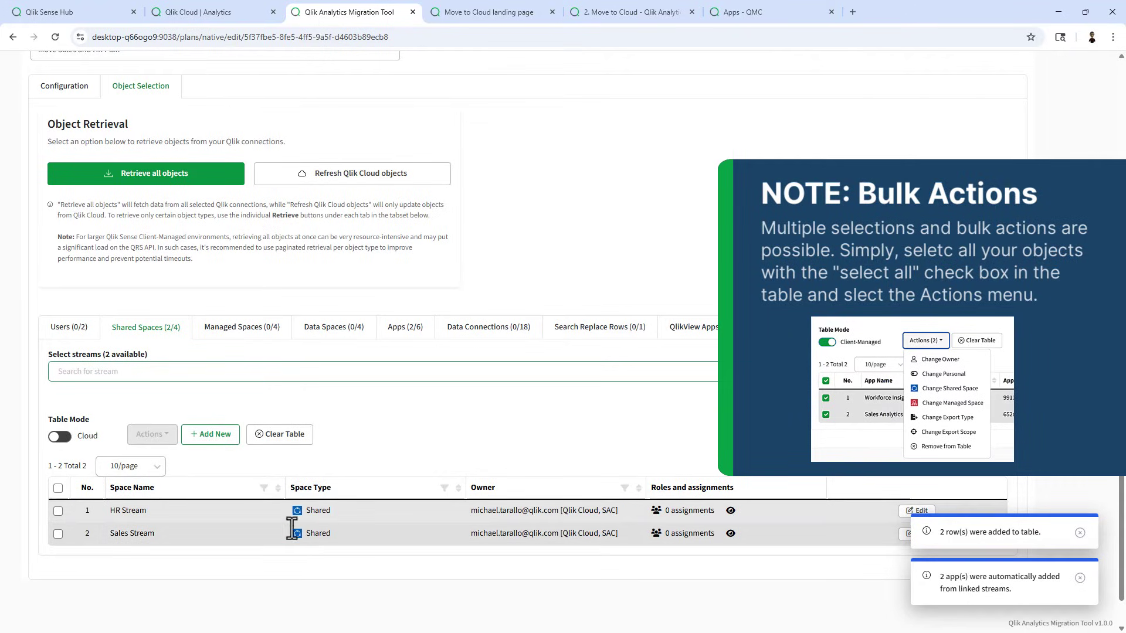
click(916, 510)
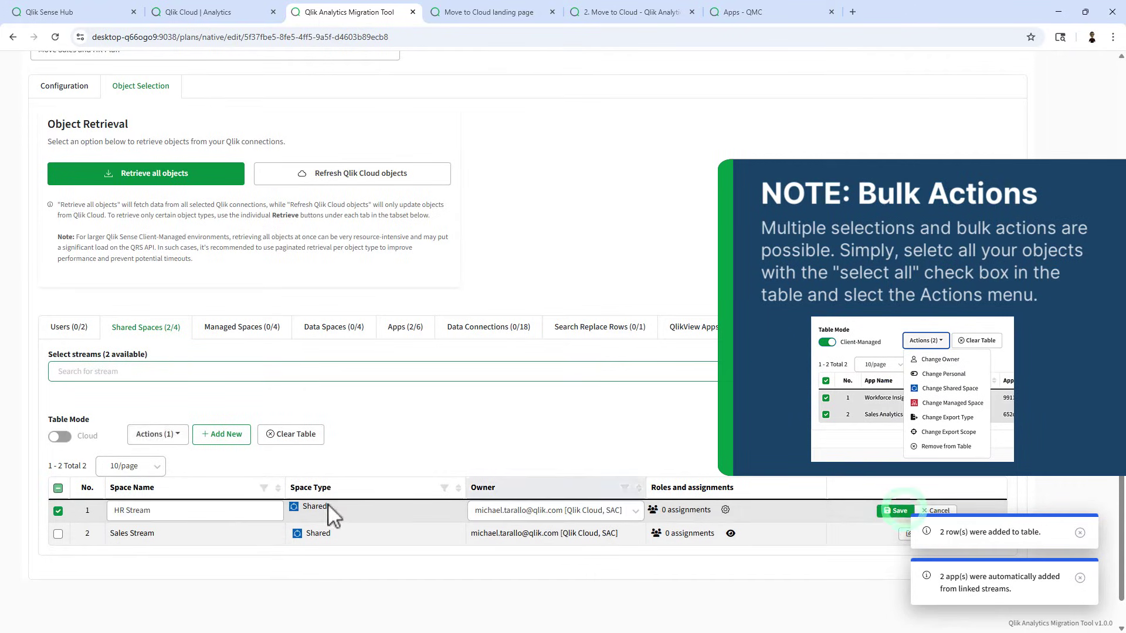
click(201, 511)
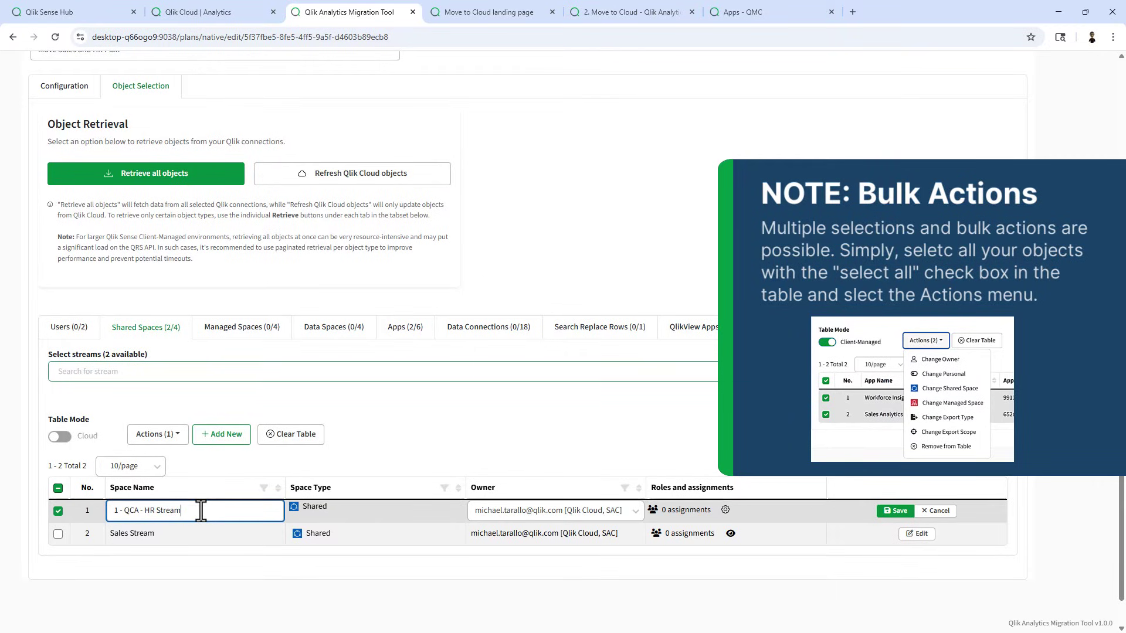
click(895, 511)
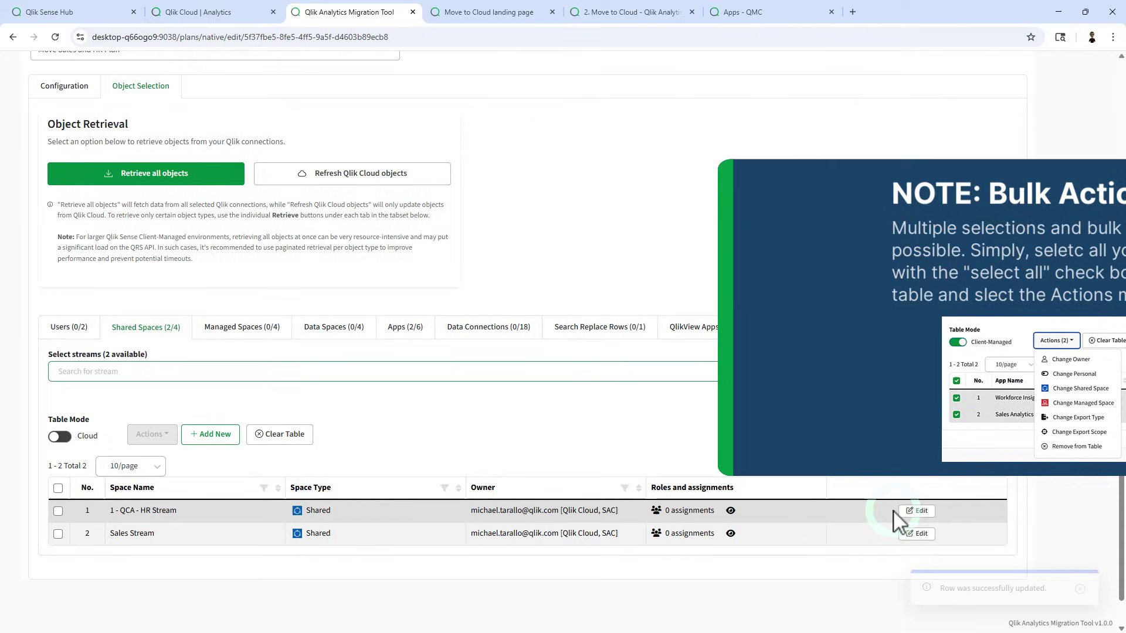
click(917, 534)
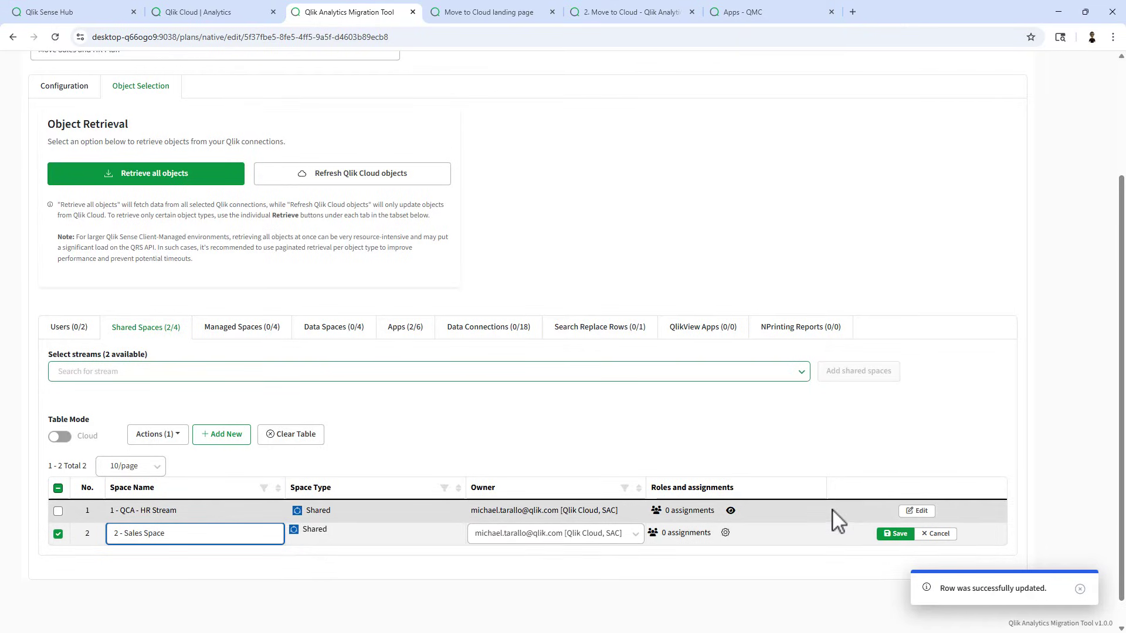
click(886, 535)
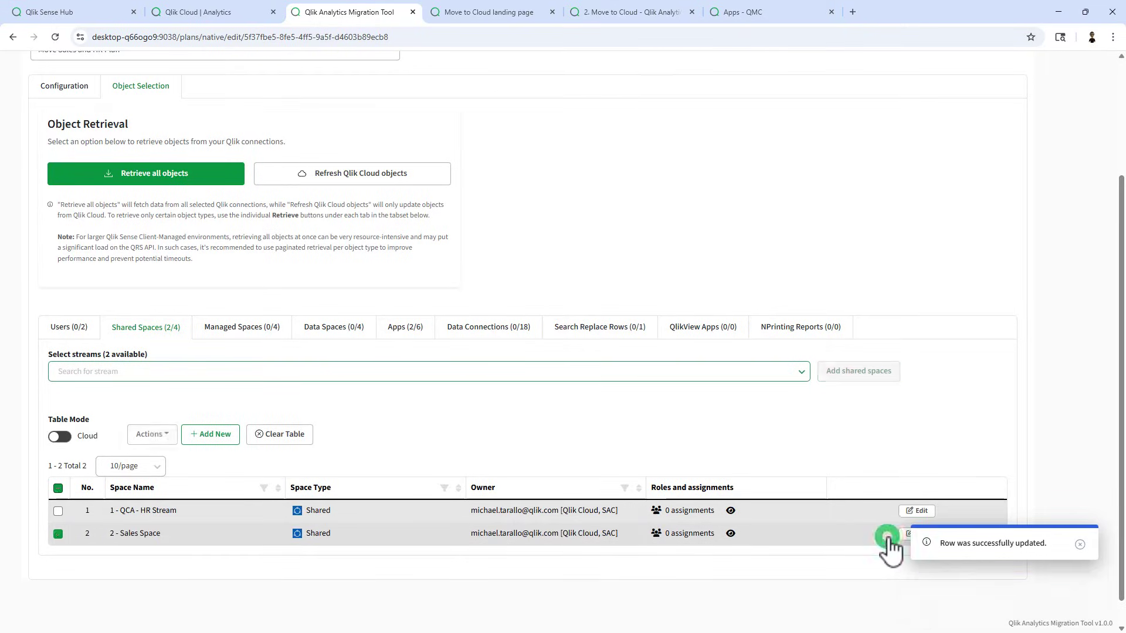
click(735, 510)
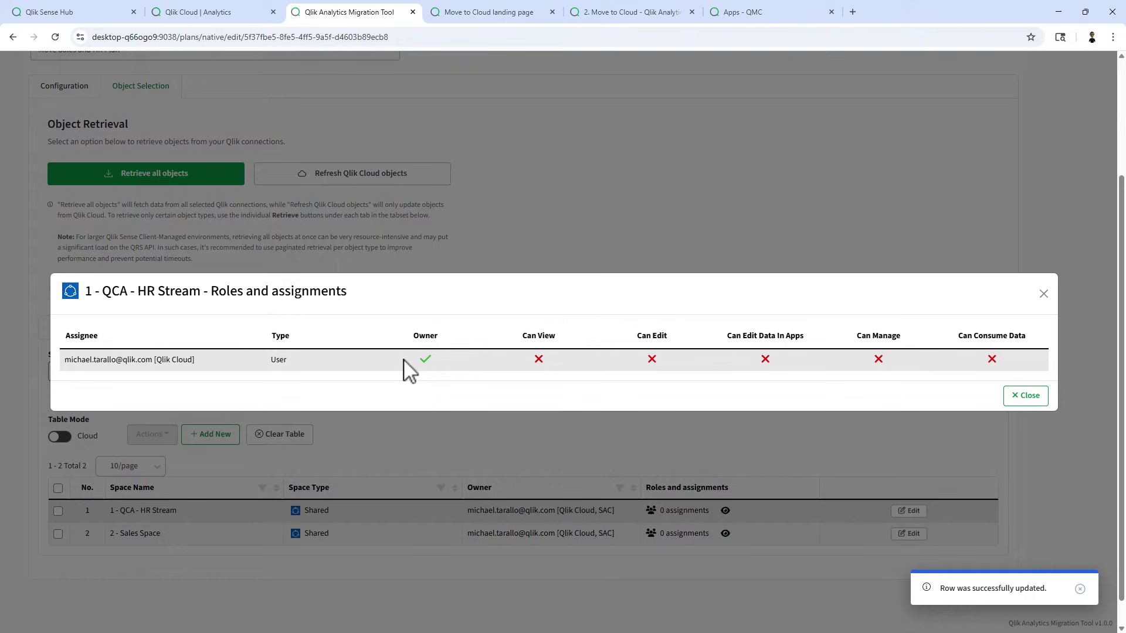
click(1025, 399)
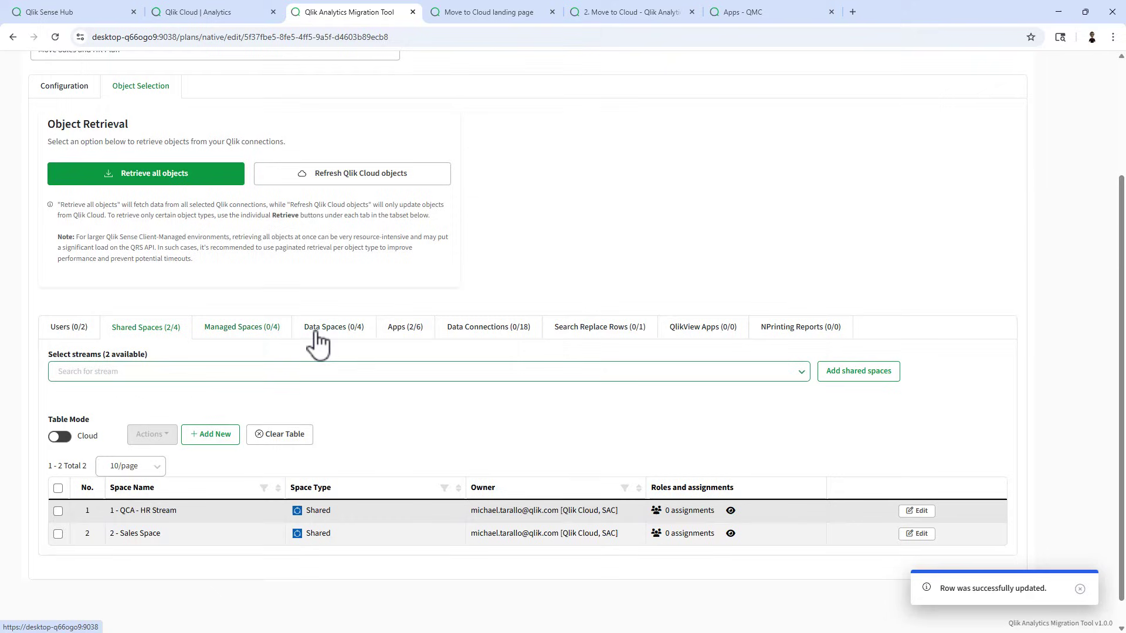
Step: Rename Workforce Insights to 'QCA - Workforce Insights' in 1 - QCA - HR Stream, scope Approved, without data
click(410, 335)
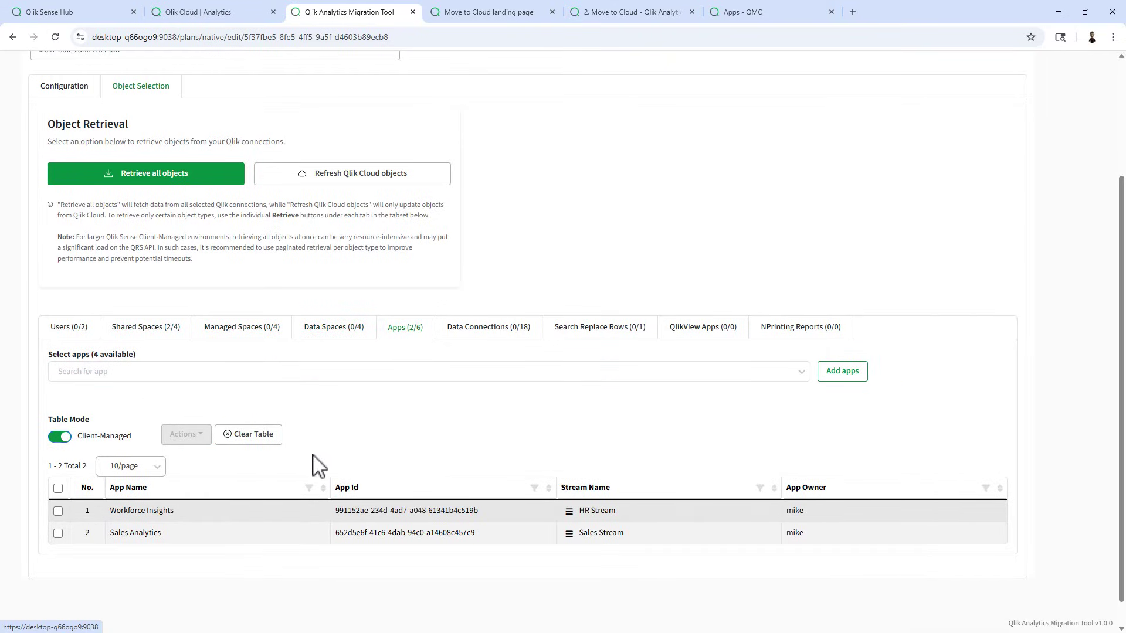
click(69, 440)
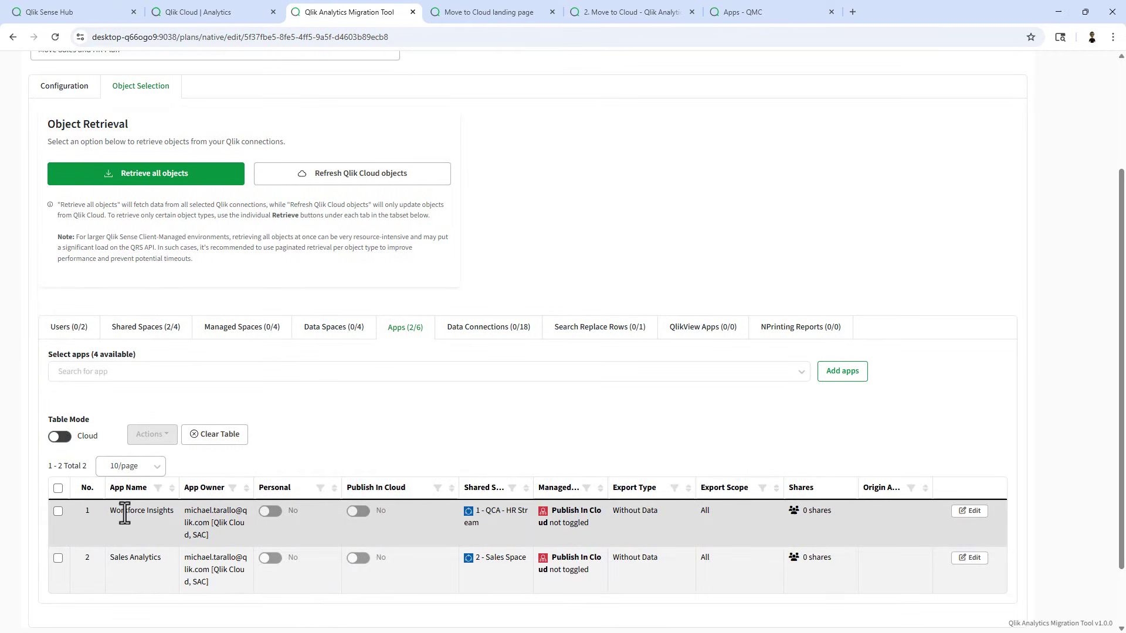
click(970, 511)
click(156, 510)
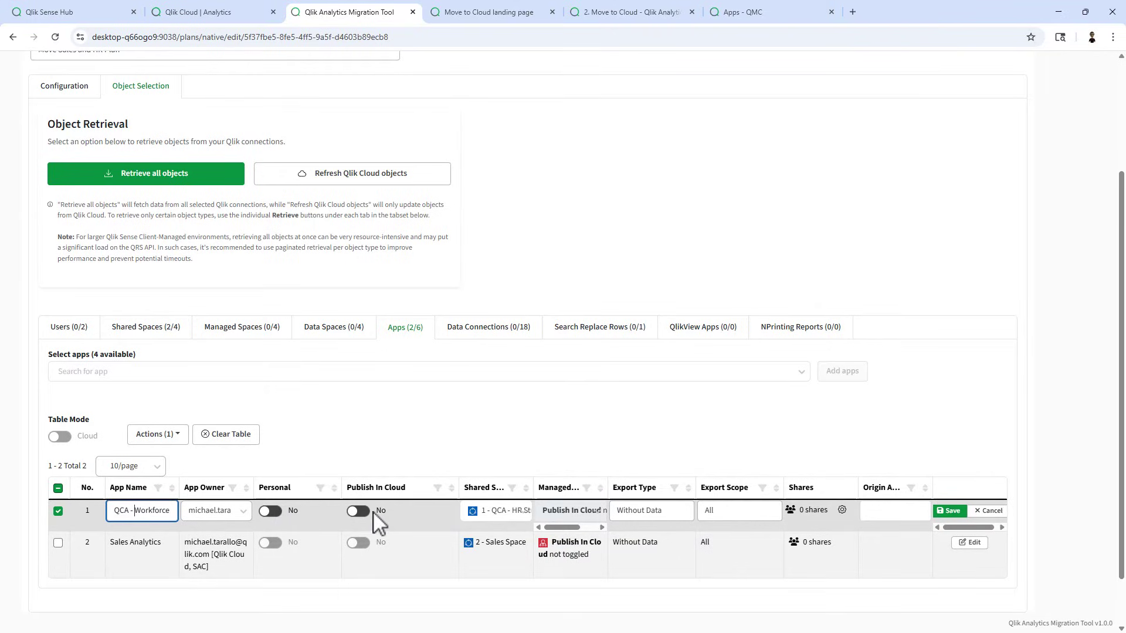
click(500, 511)
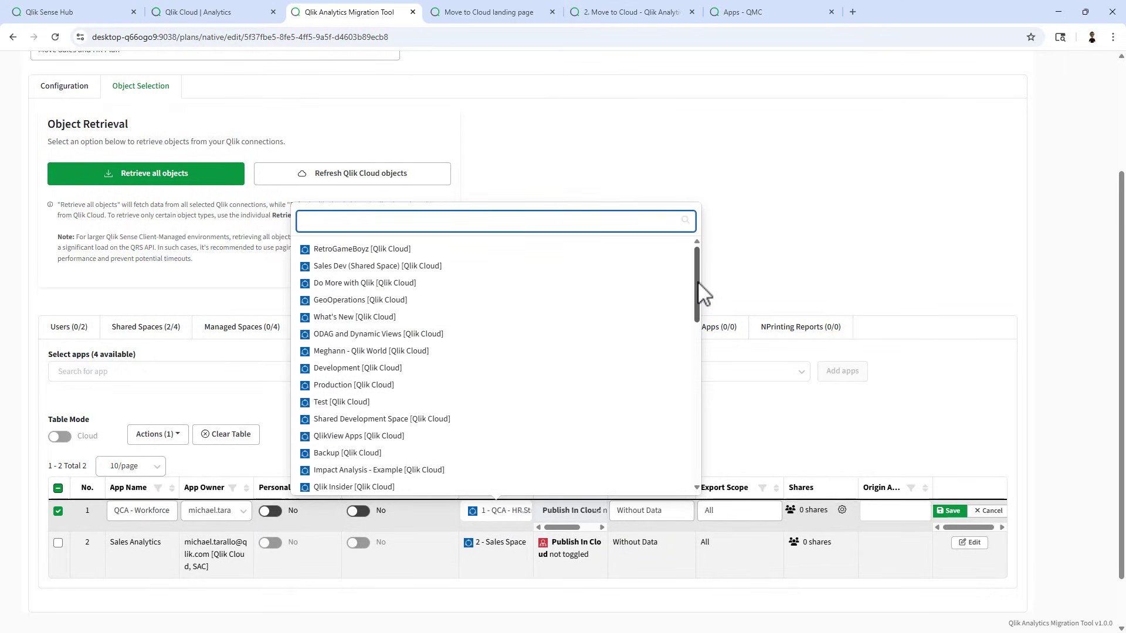
drag(698, 280, 692, 459)
click(358, 461)
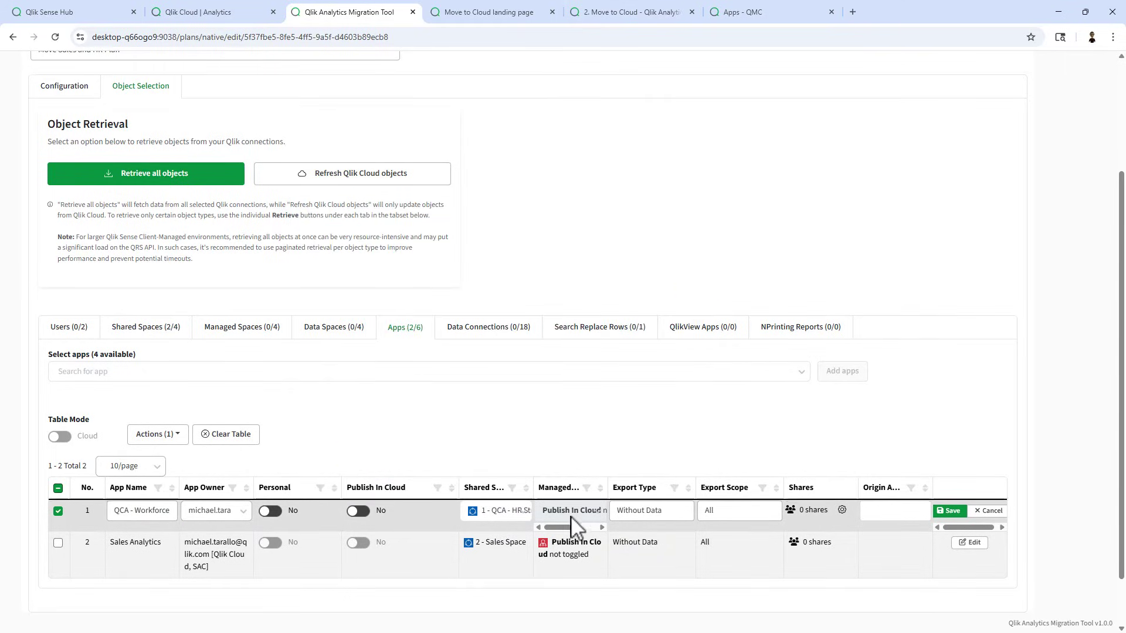
click(651, 512)
click(652, 515)
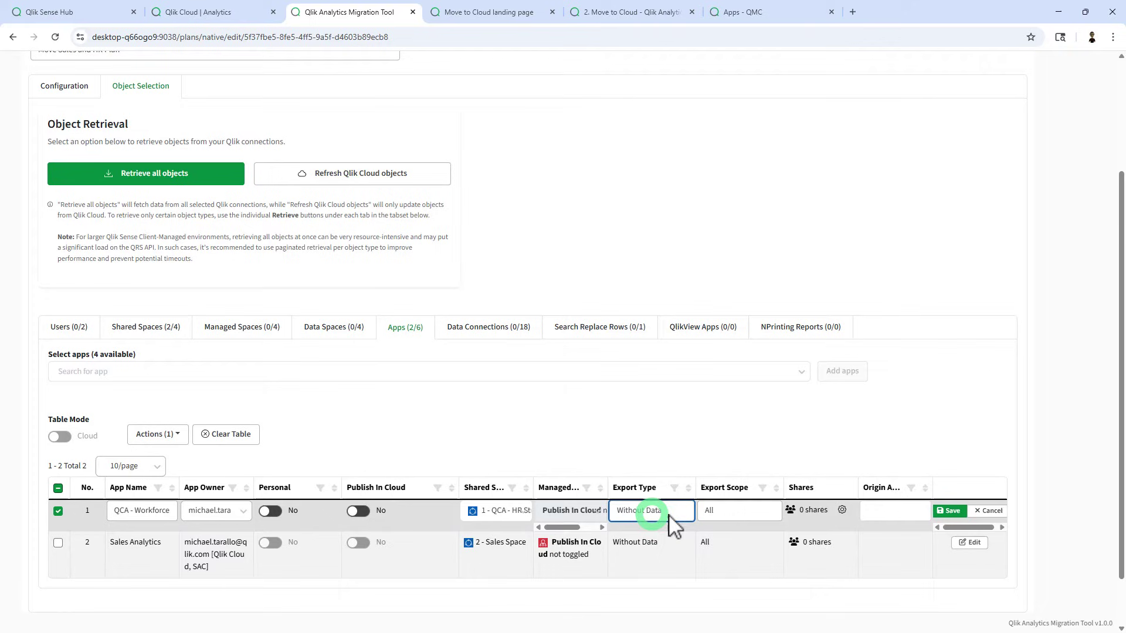
click(769, 518)
click(749, 545)
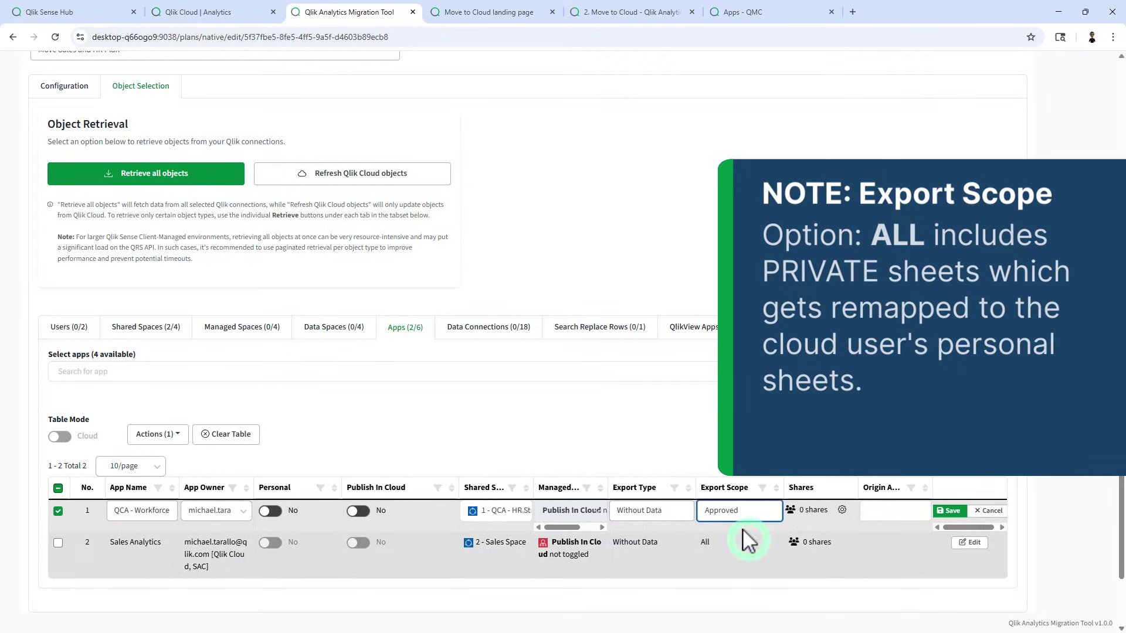
click(950, 510)
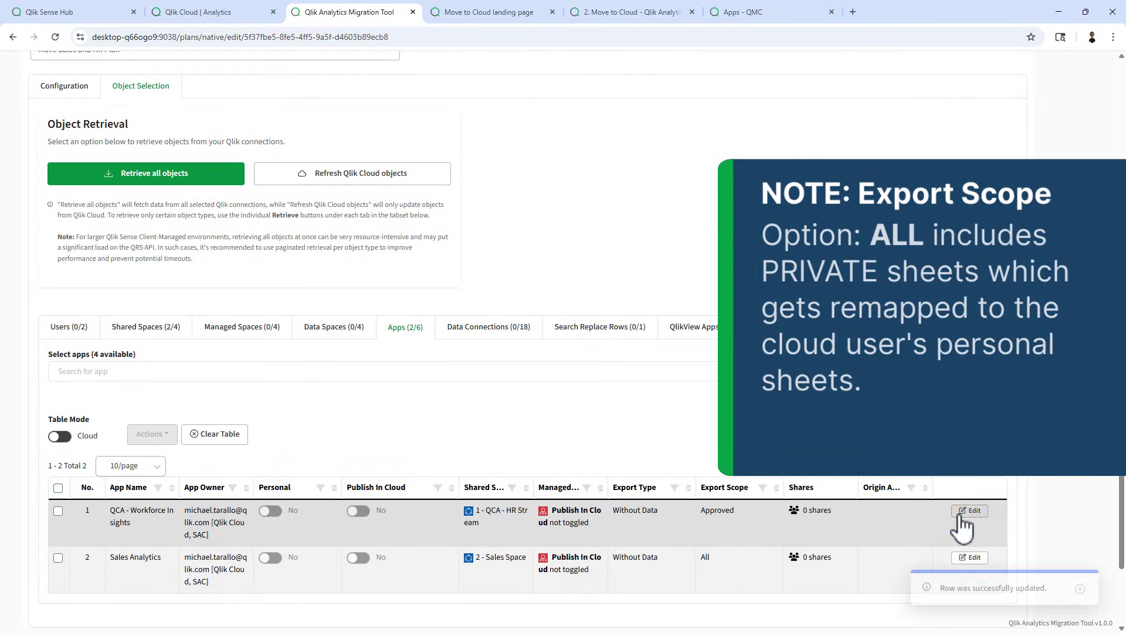
Step: Rename Sales Analytics to 'QCA - Sales Analytics' in 2 - Sales Space with Approved export scope
click(969, 558)
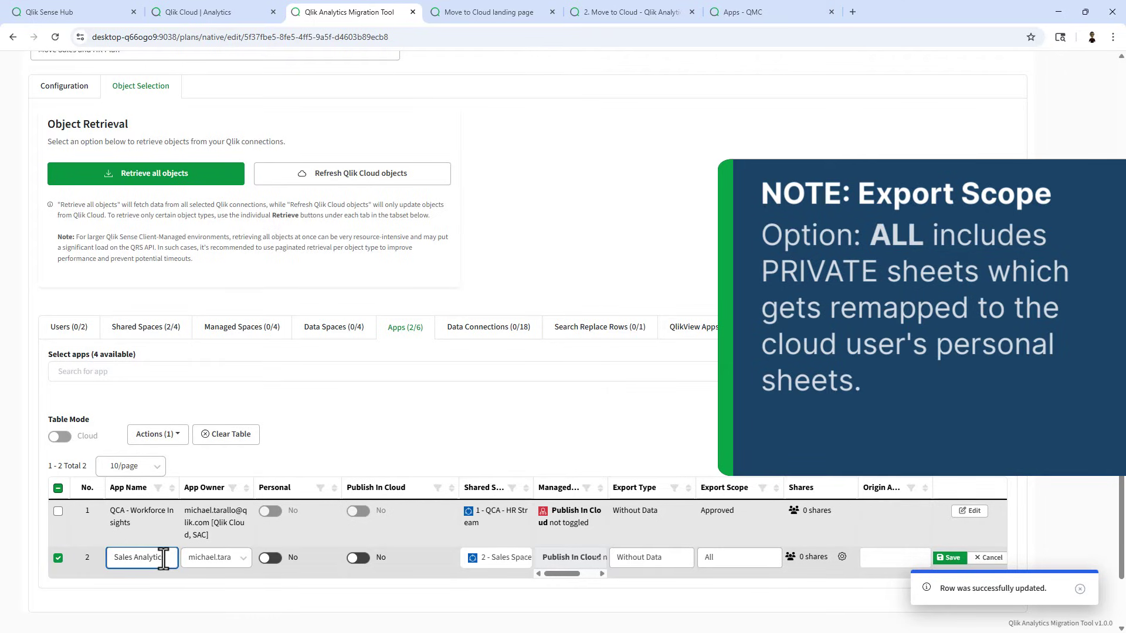
text(QCA -)
click(515, 562)
scroll(700, 361, down, 10)
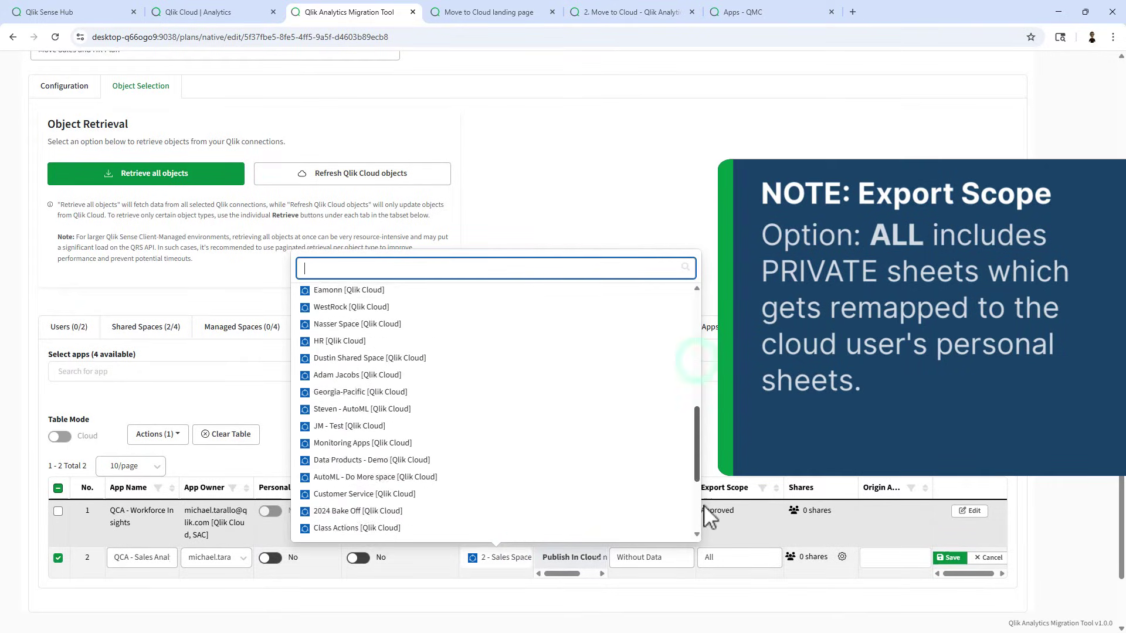
click(377, 532)
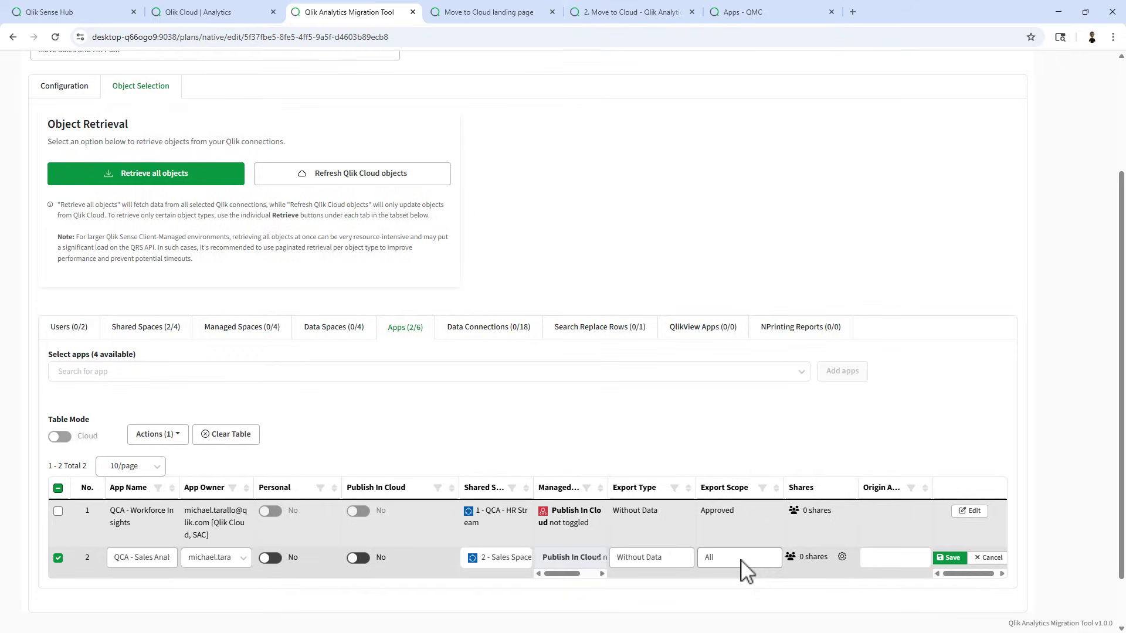
click(742, 562)
click(746, 593)
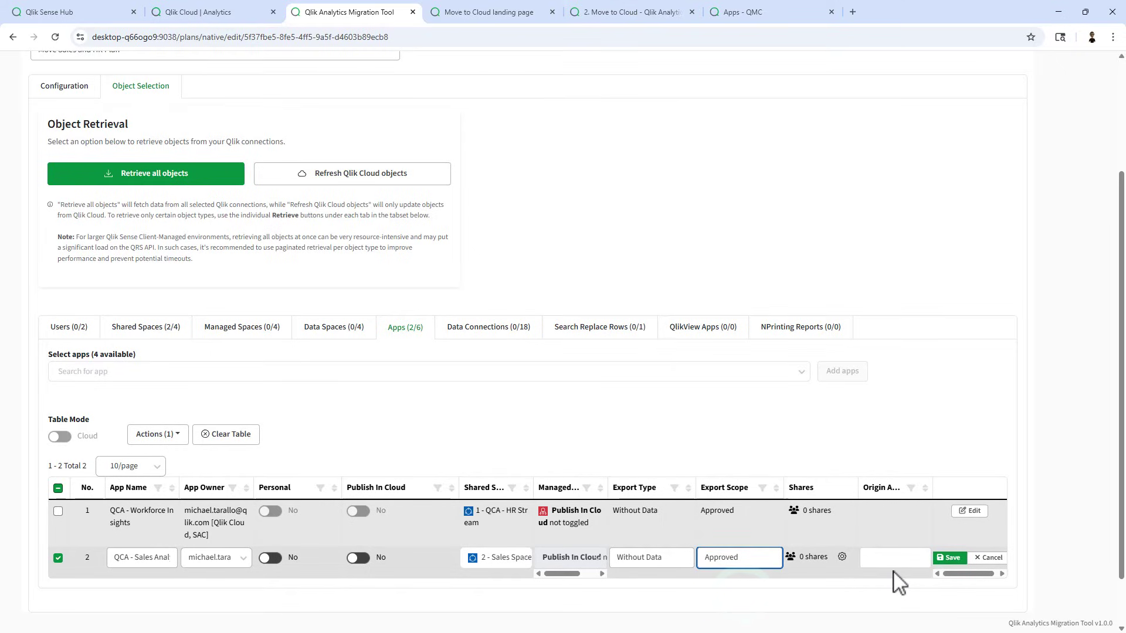
click(953, 557)
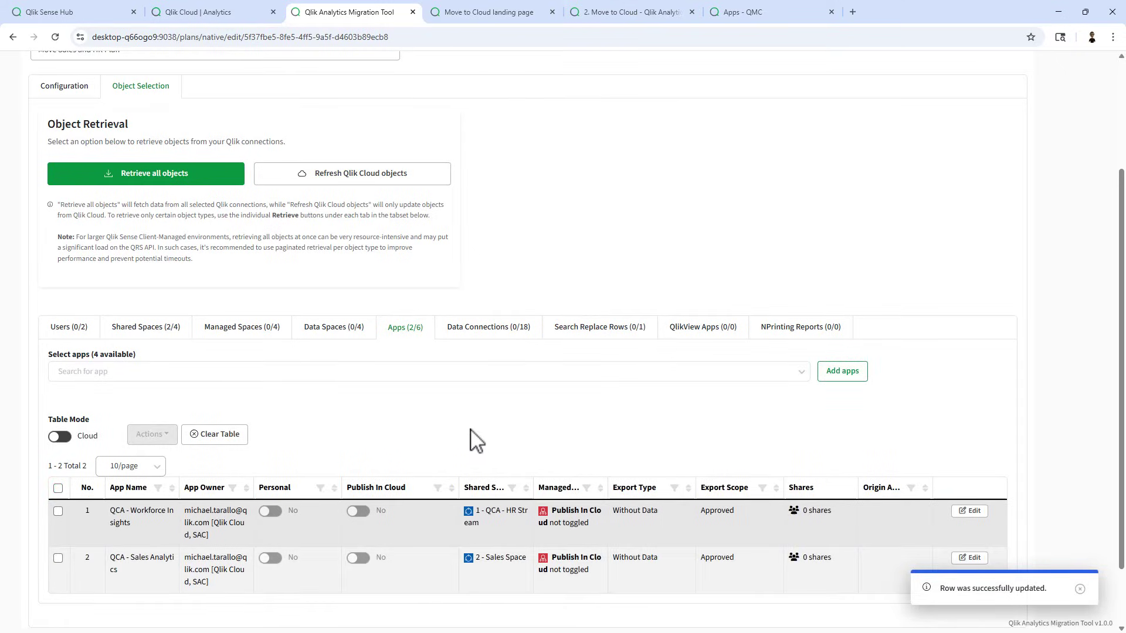
Step: Add both Dropbox data connections to the plan and show them in Cloud table mode
click(483, 339)
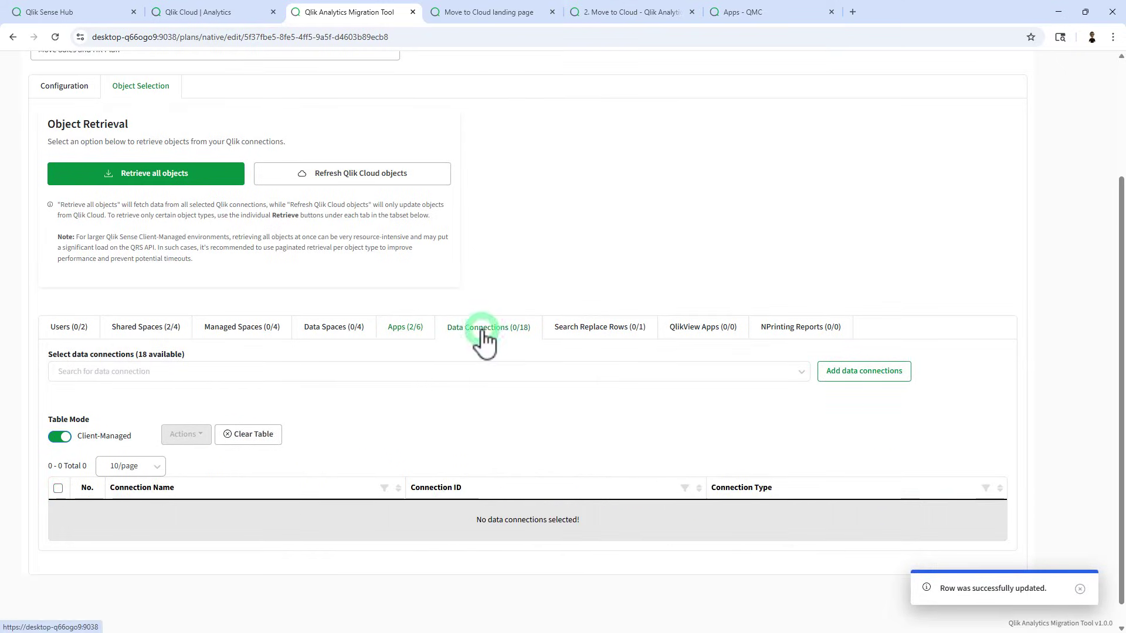
click(799, 374)
drag(805, 410, 807, 483)
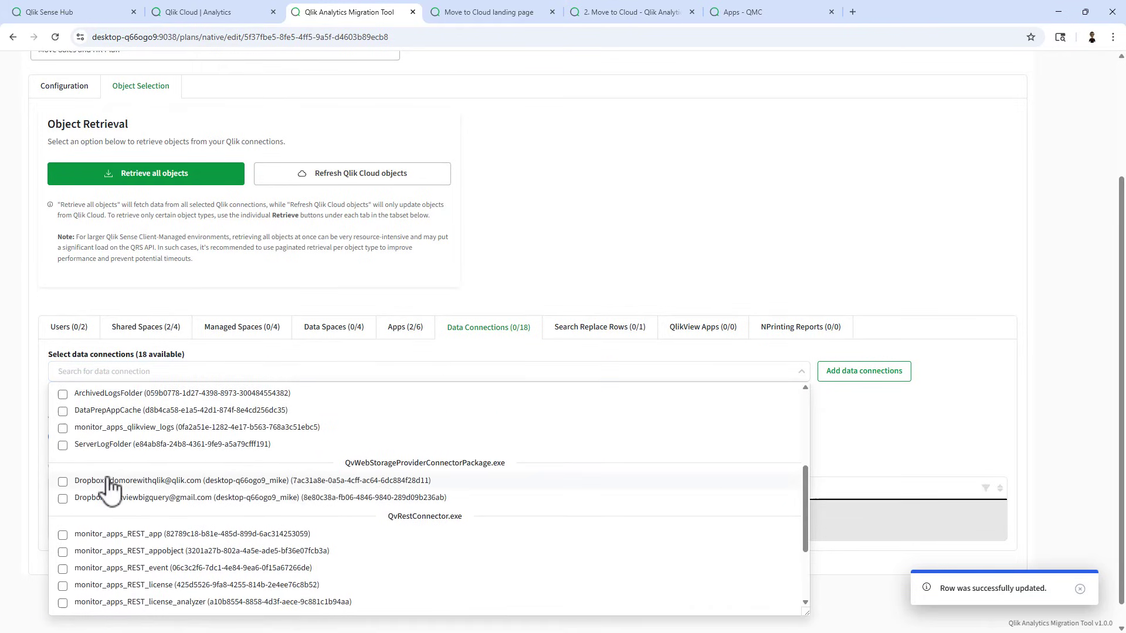
click(63, 482)
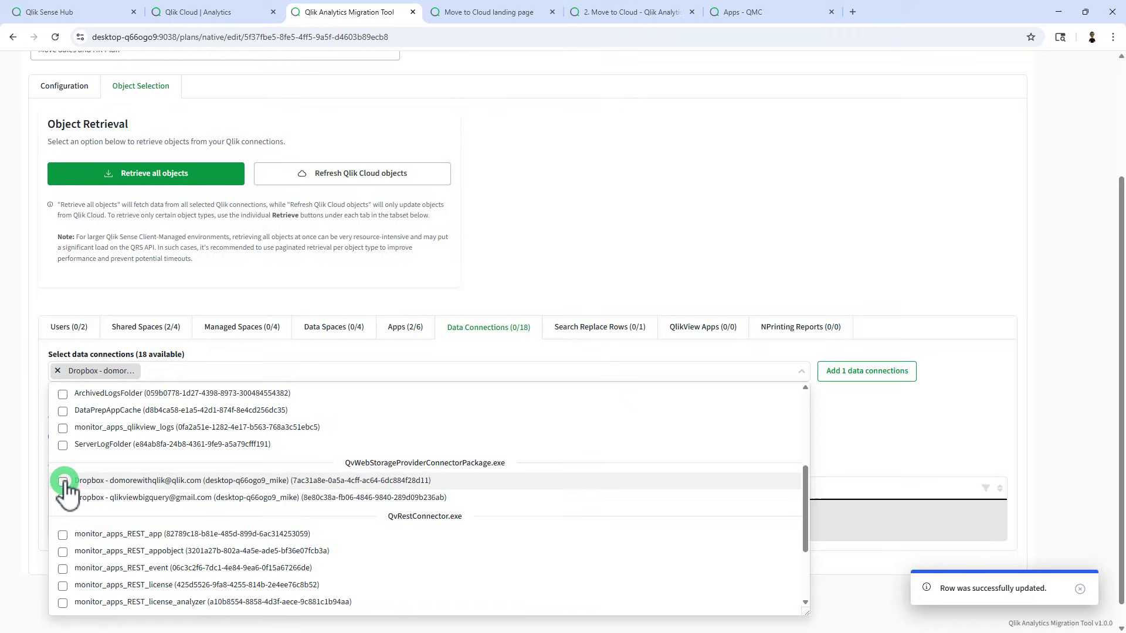
click(63, 499)
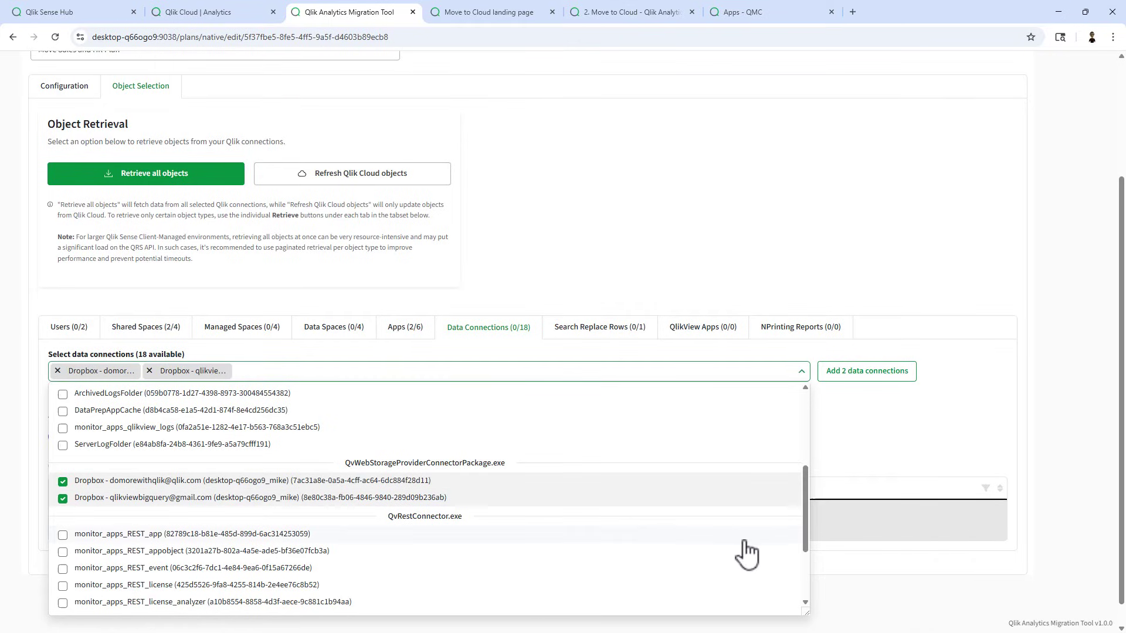
click(871, 373)
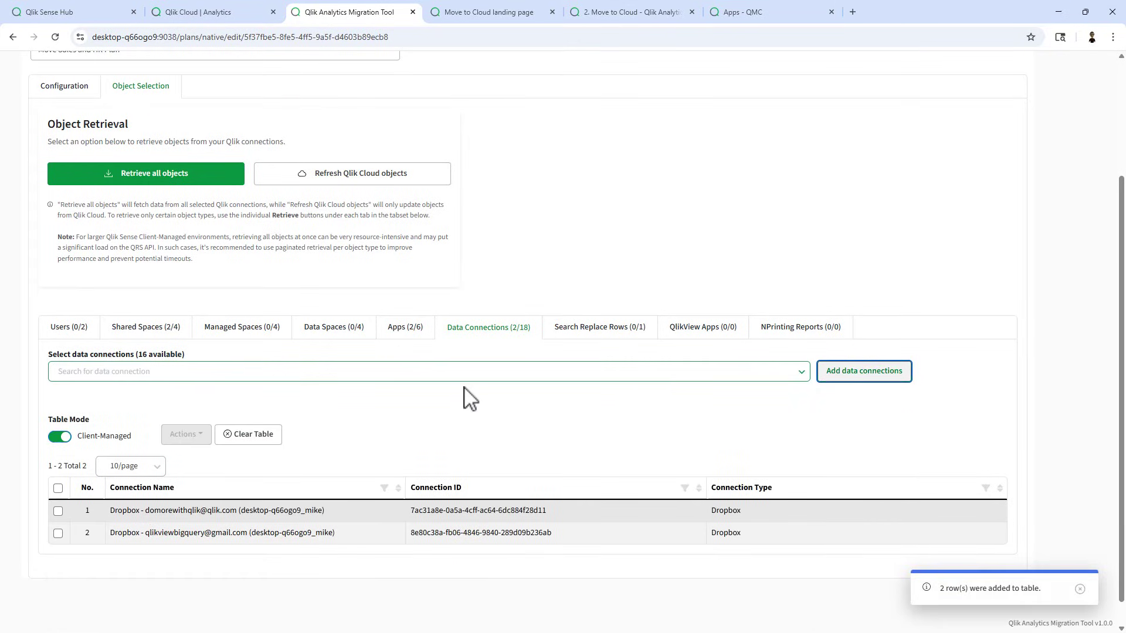
click(58, 438)
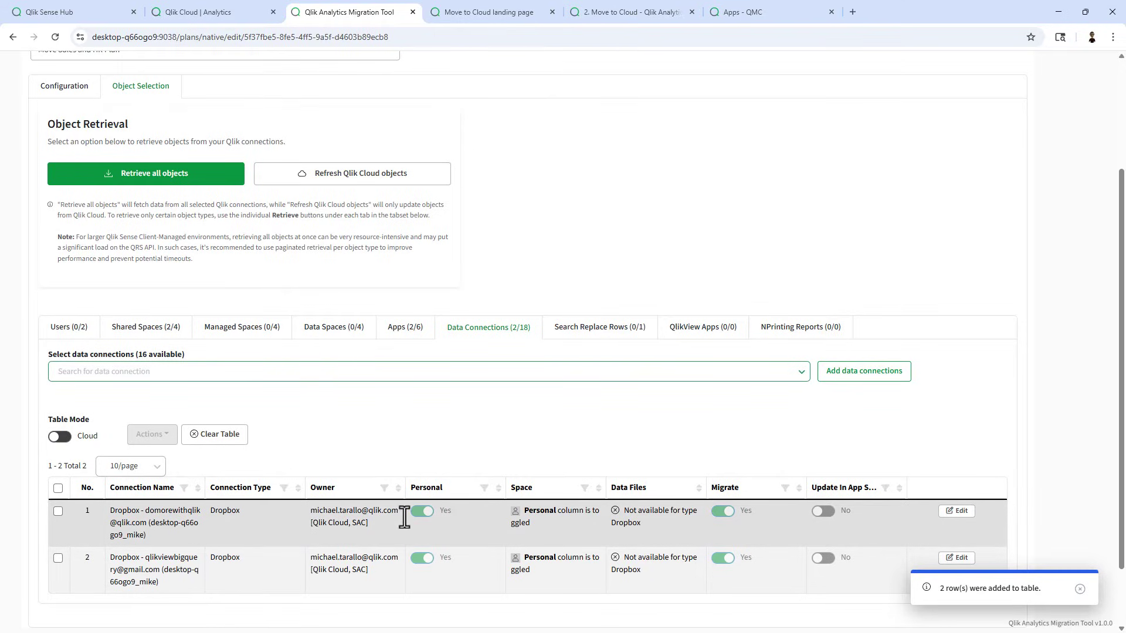
Step: Remove the machine-name suffix from the first Dropbox connection's name
click(957, 512)
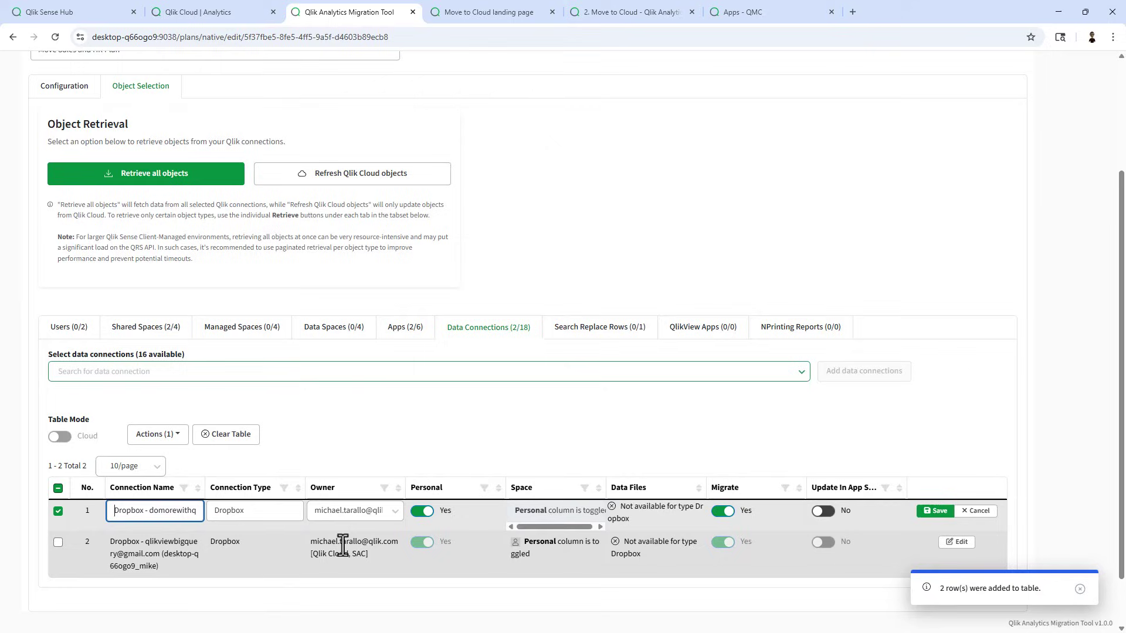
key(End)
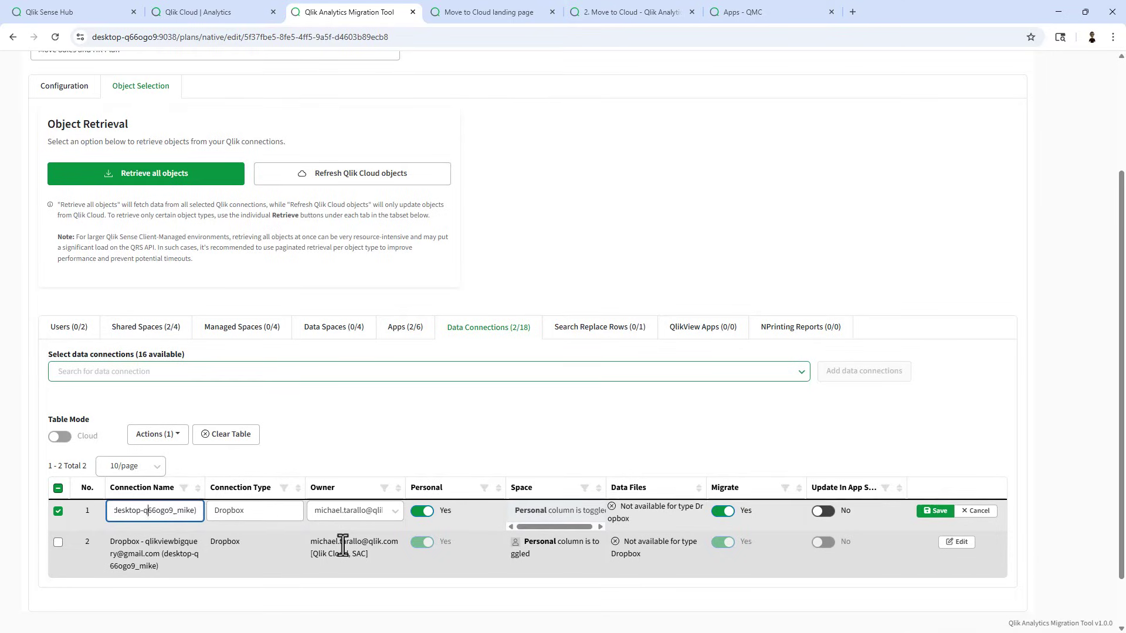
key(ctrl+Left)
key(ctrl+Left)
key(ctrl+Left)
key(ctrl+Left)
key(shift+End)
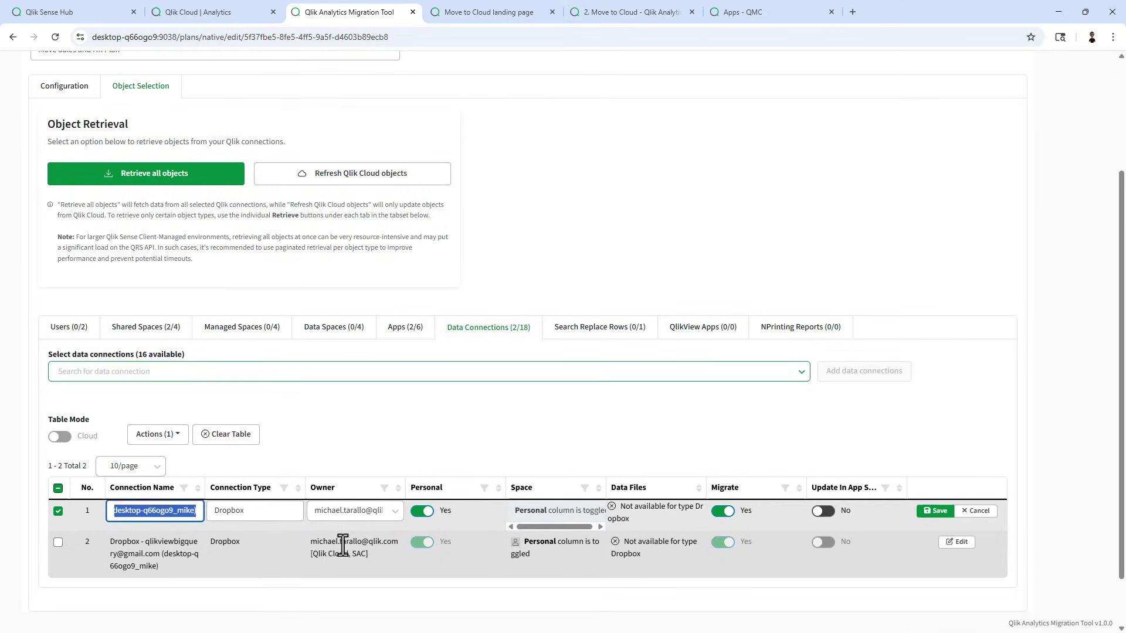
key(BackSpace)
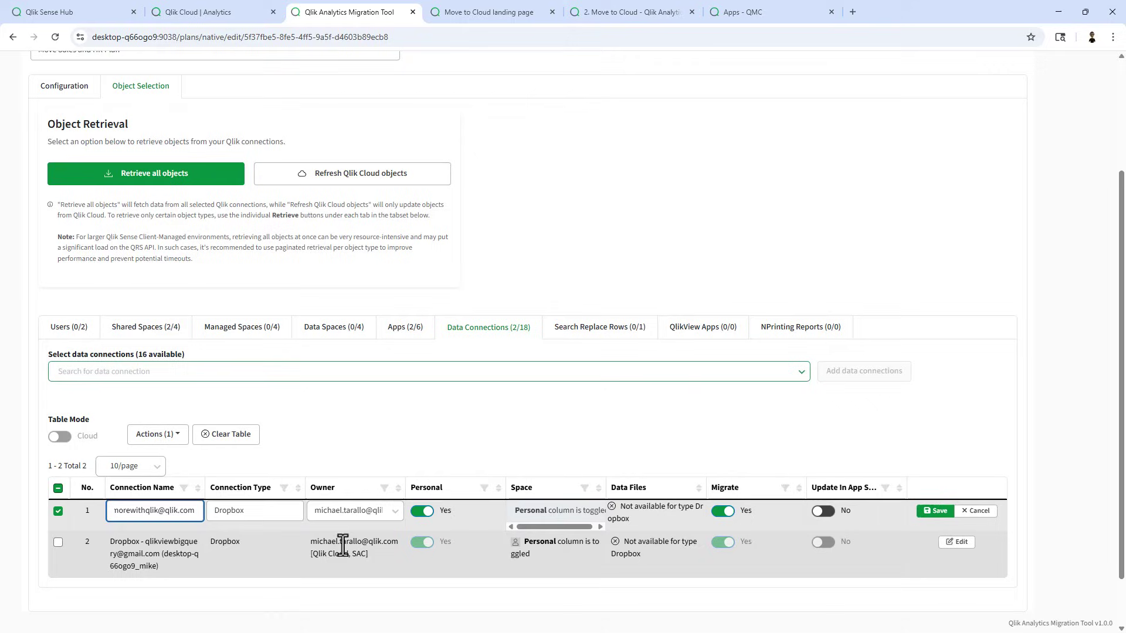
drag(199, 509, 88, 545)
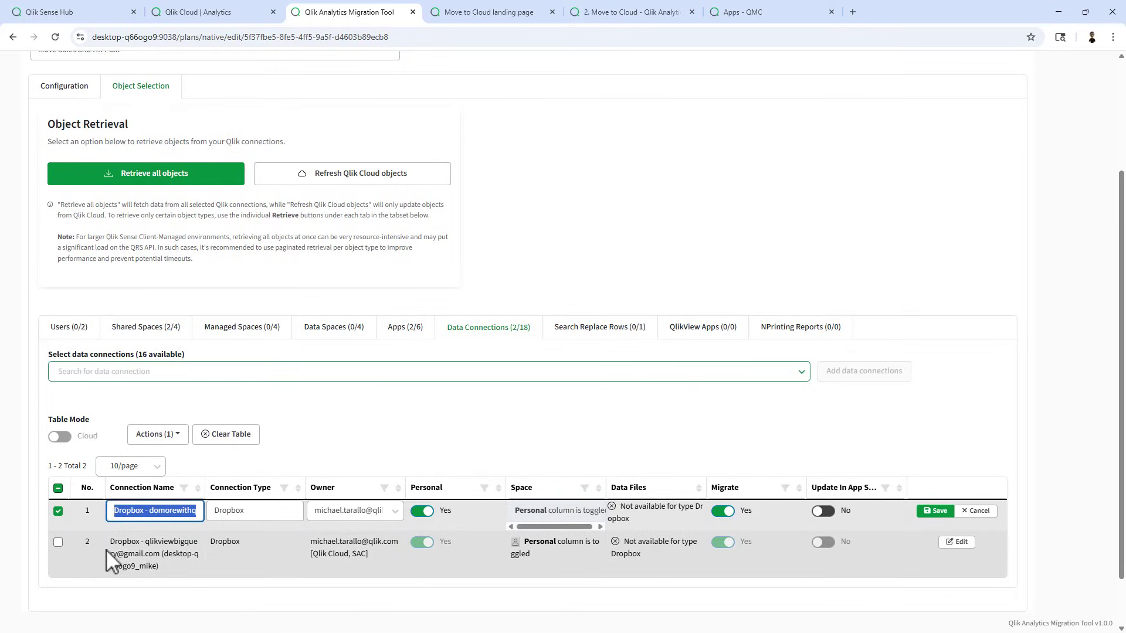
click(272, 508)
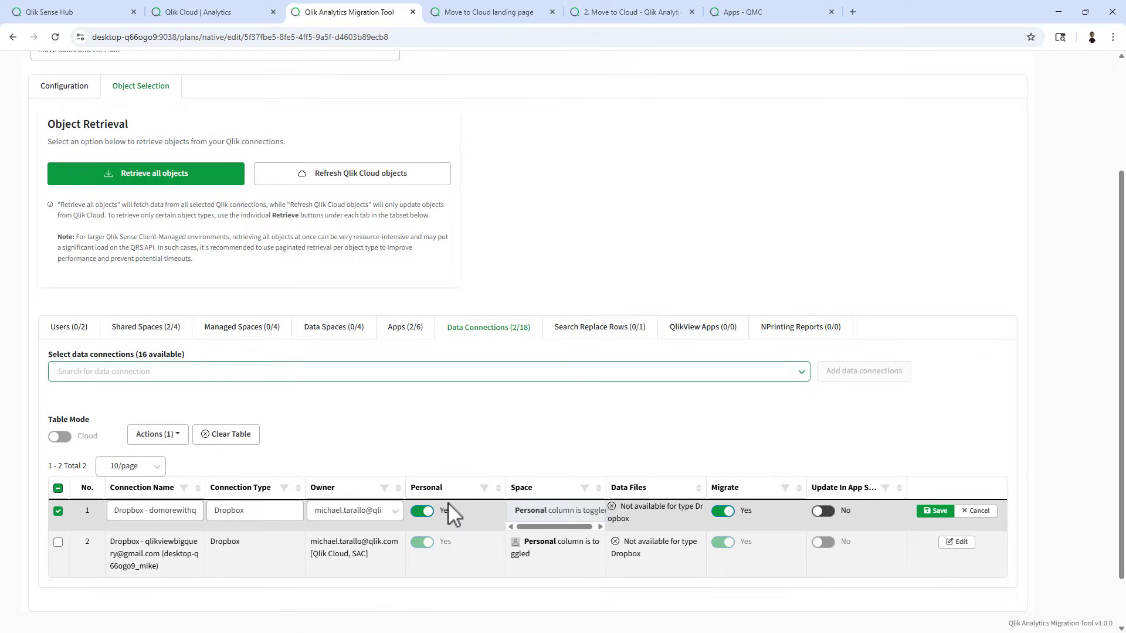
Step: Make the connection non-personal in 1 - QCA - HR Stream, updating app script references, and save
click(425, 512)
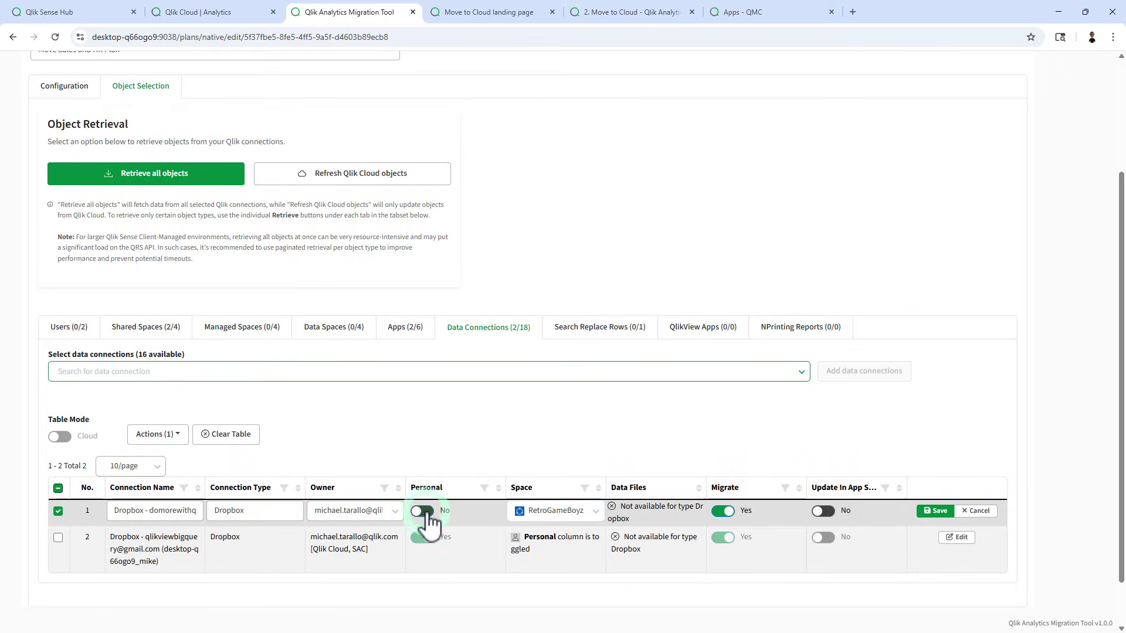
click(590, 516)
click(758, 291)
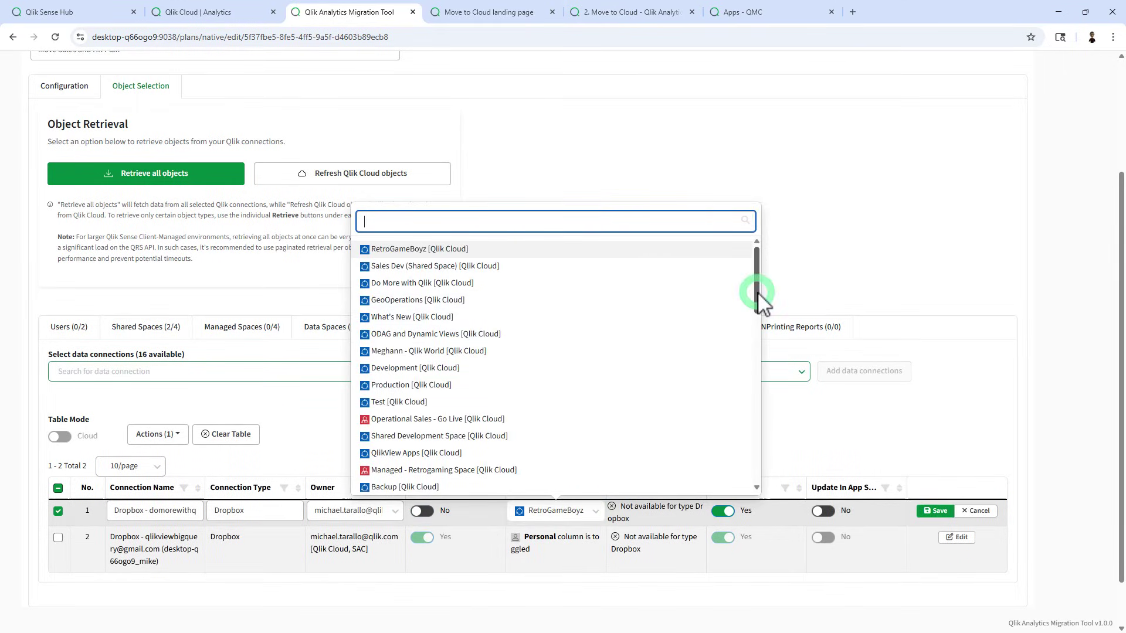
drag(758, 291, 755, 481)
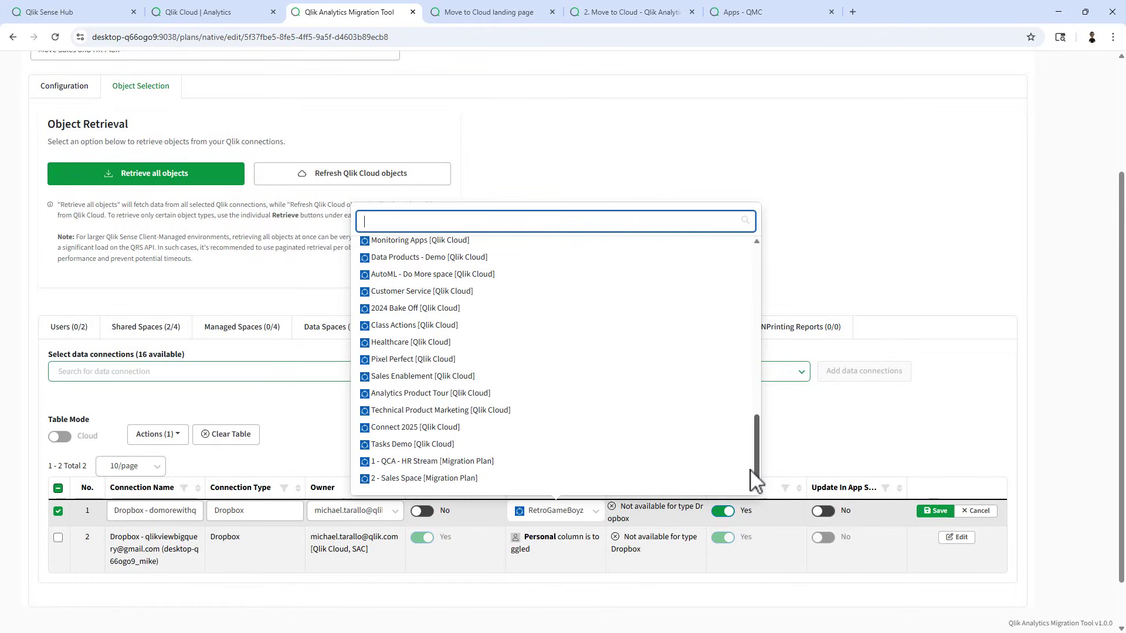
click(453, 464)
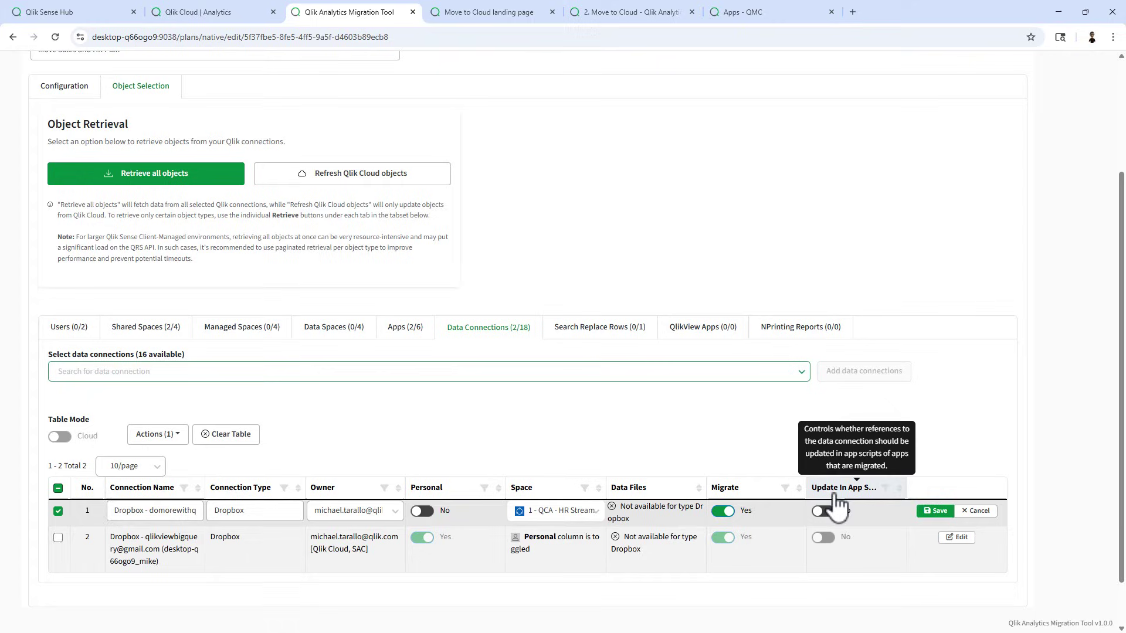
click(827, 511)
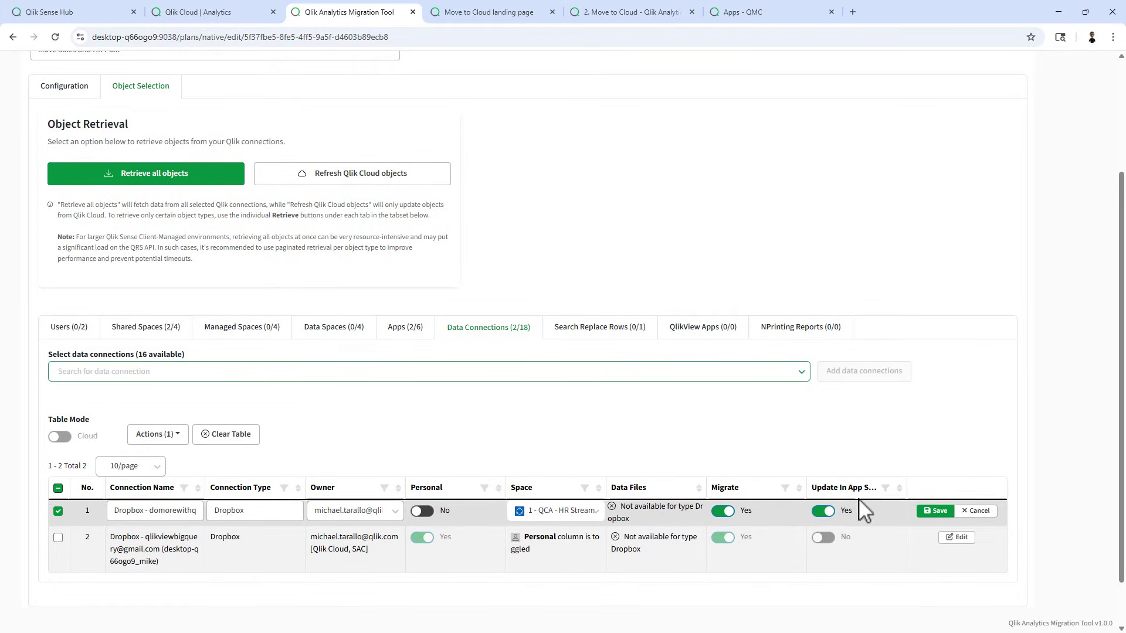
mouse_move(853, 494)
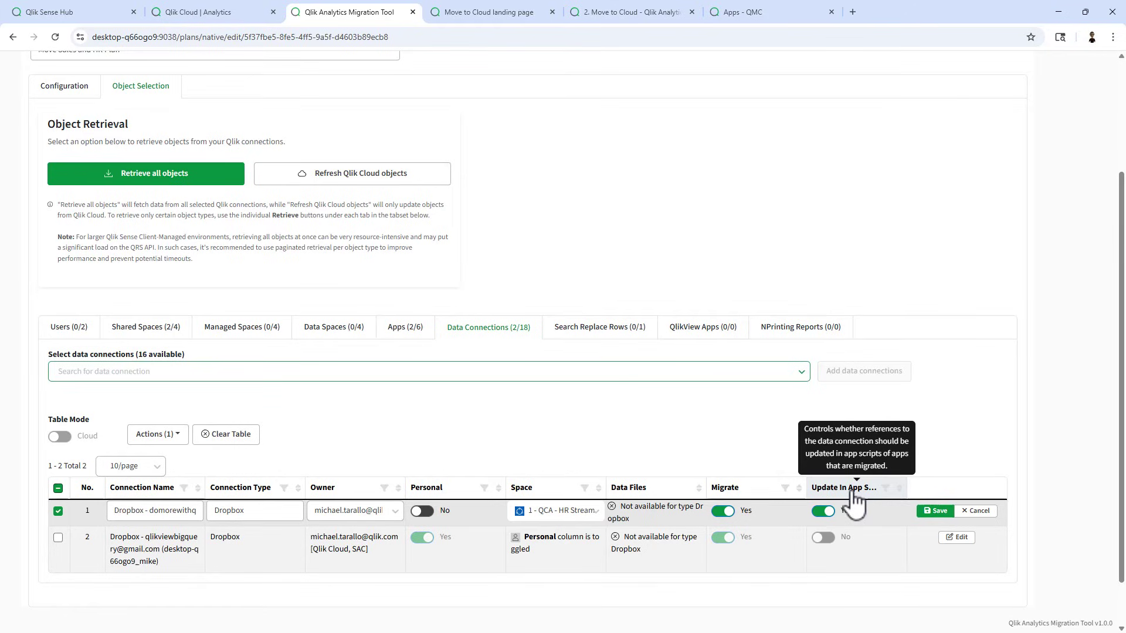
click(935, 512)
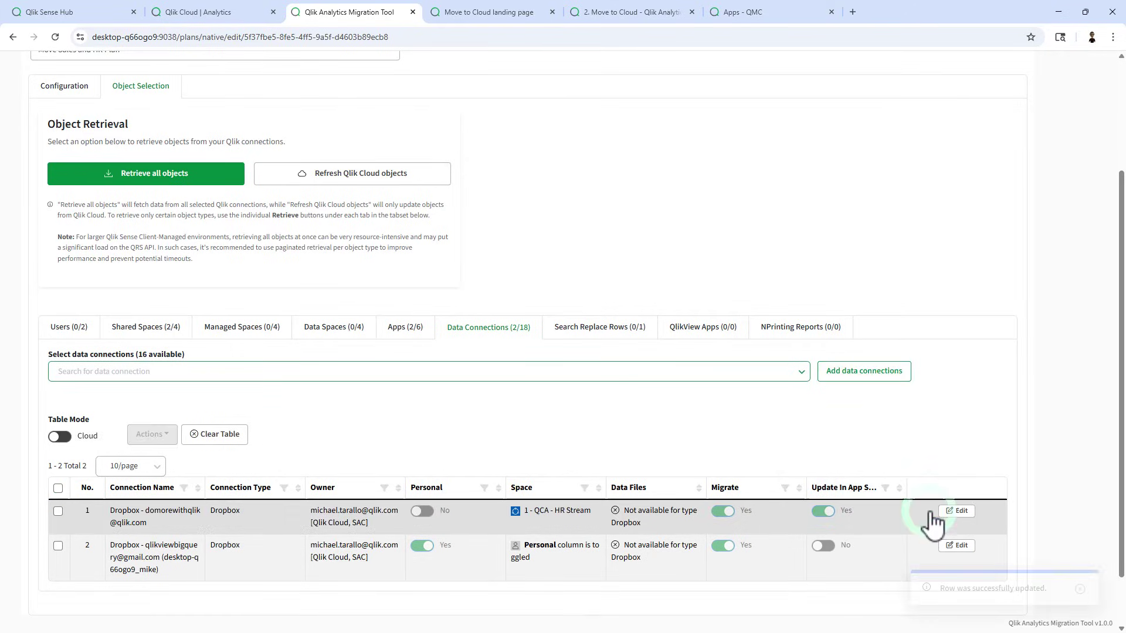
Step: Remove the machine suffix from the second Dropbox connection's name
click(957, 546)
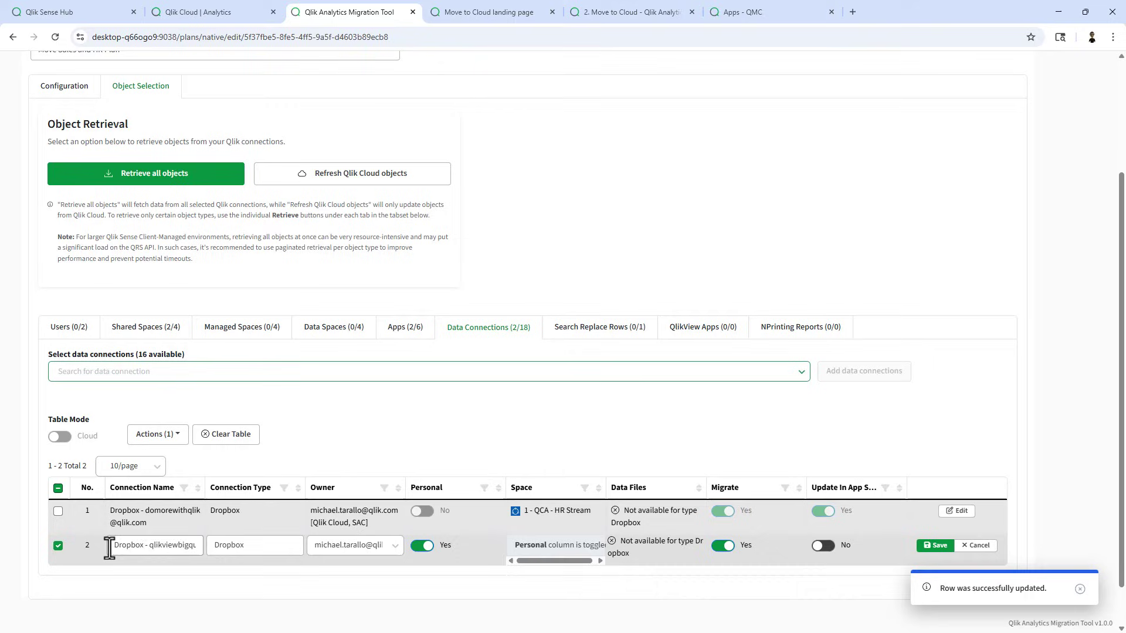
click(154, 548)
key(End)
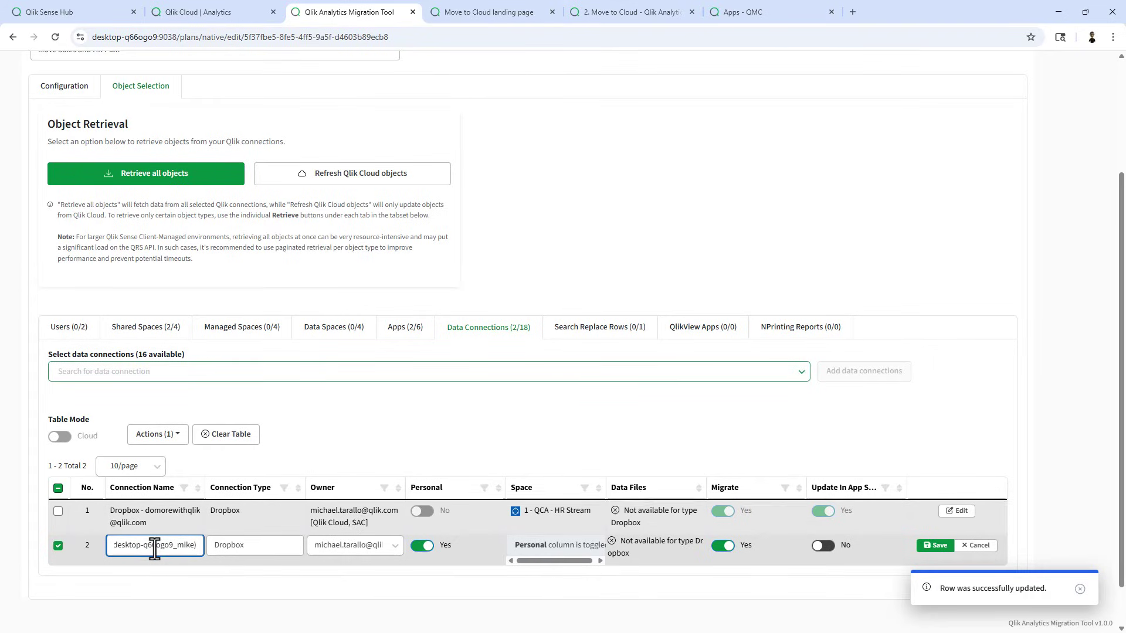
key(Left)
key(Left)
key(Left)
key(Left)
key(shift+End)
key(BackSpace)
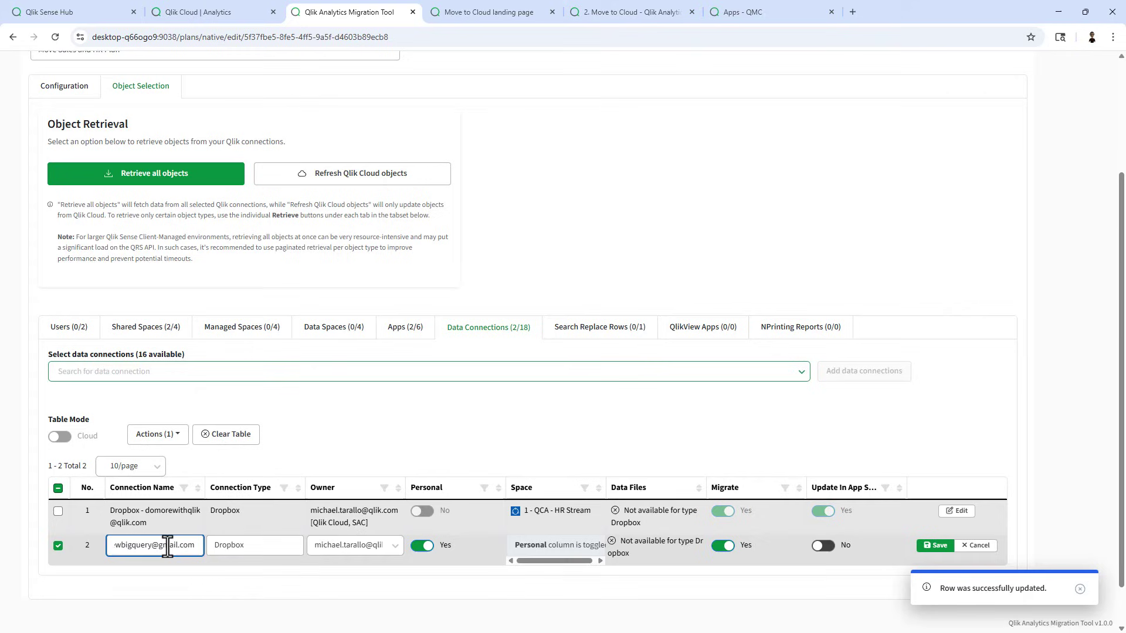
Step: Make it non-personal, target 2 - Sales Space, enable Update In App Scripts, and save
click(423, 544)
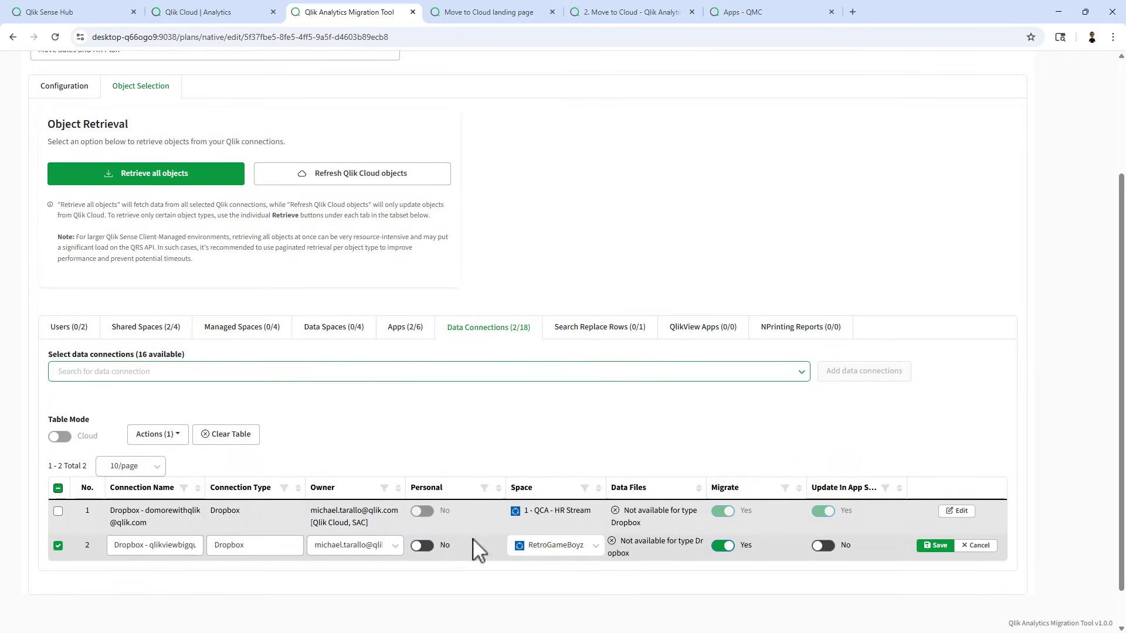
click(597, 546)
drag(755, 317, 757, 547)
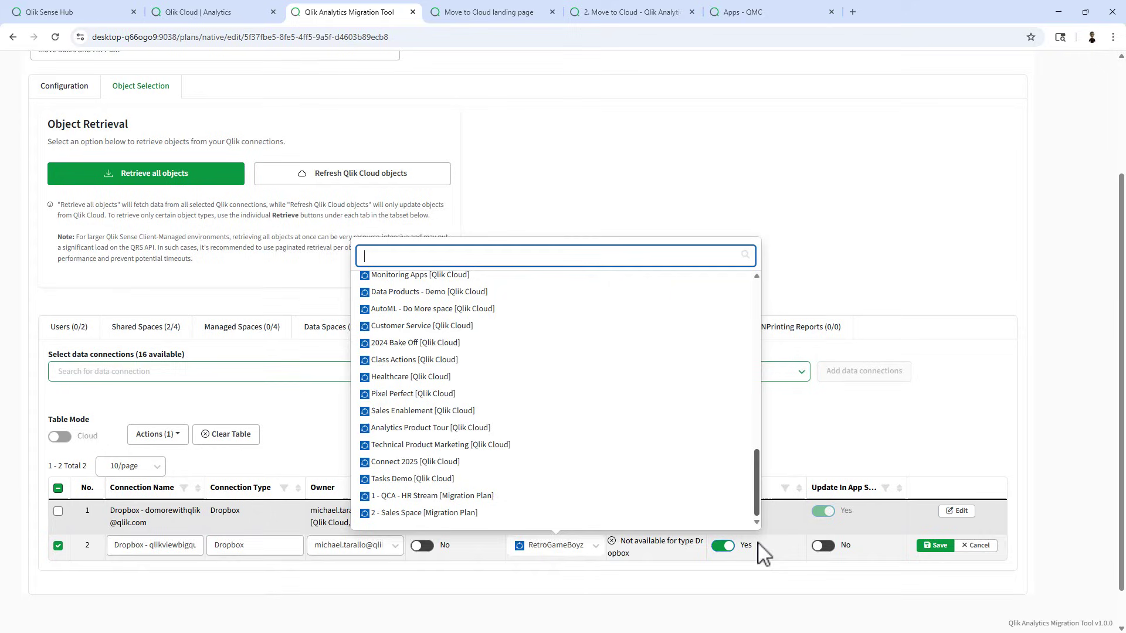
click(397, 514)
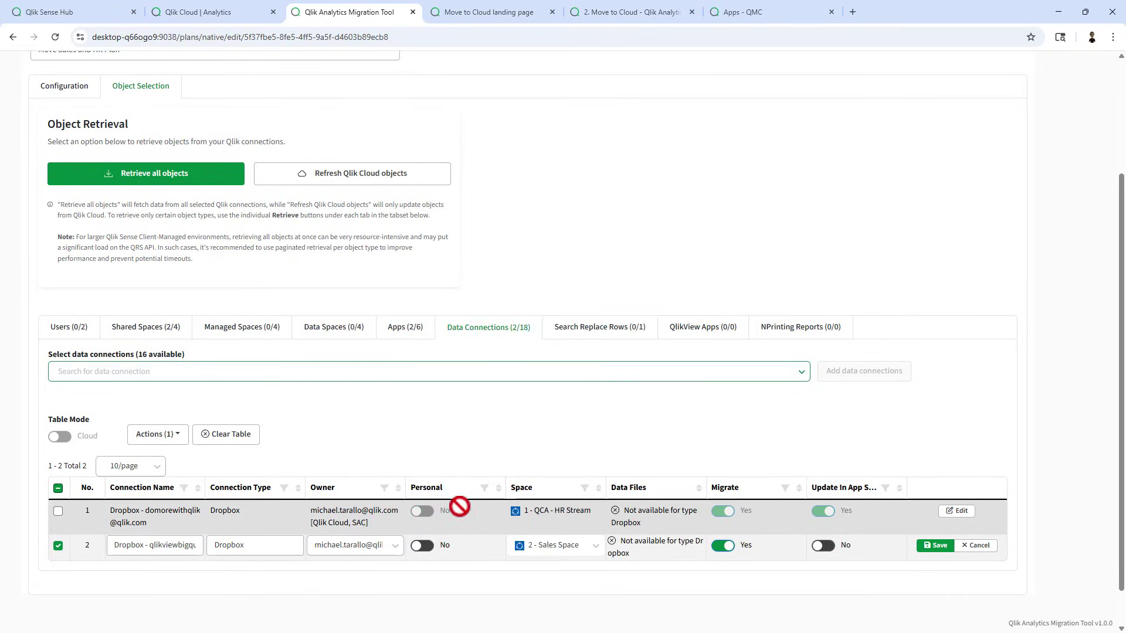
click(824, 547)
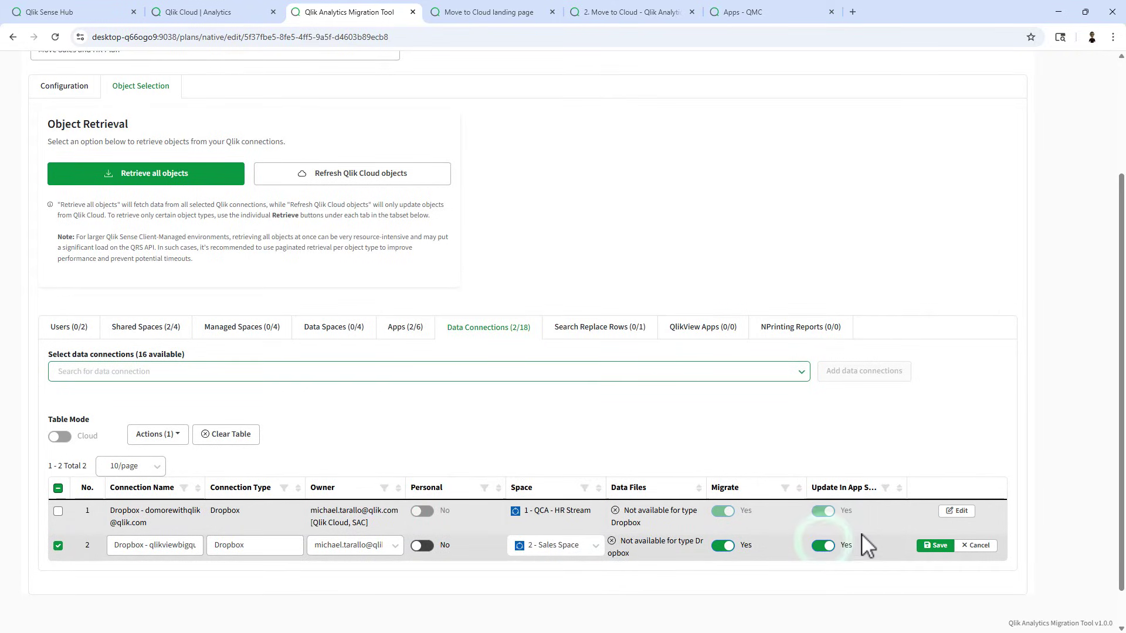
click(937, 547)
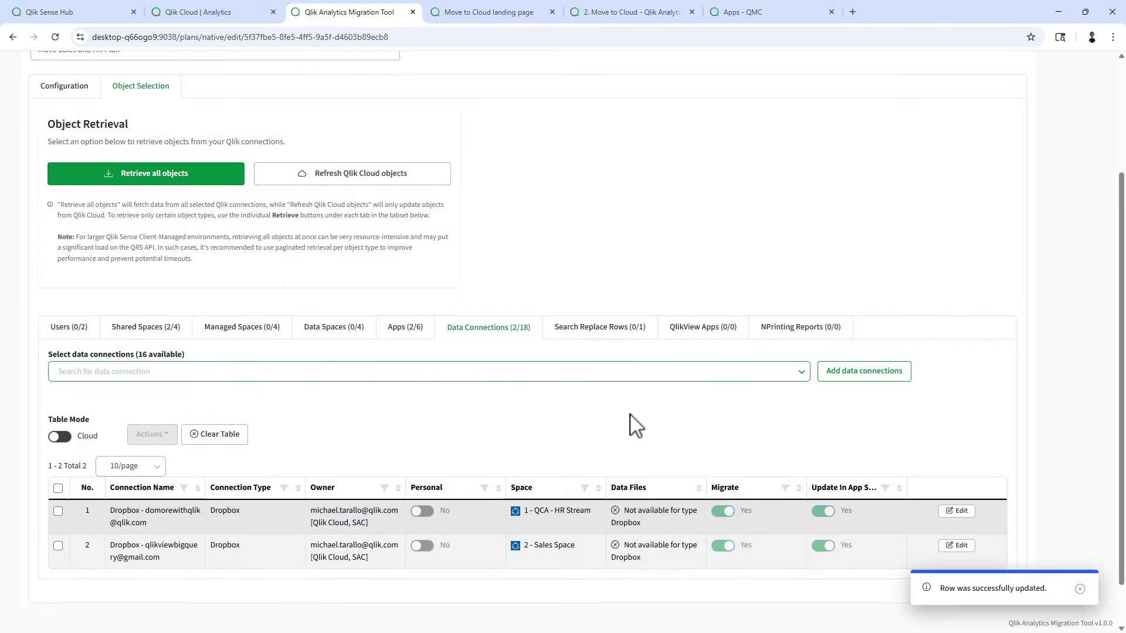
Step: Start a new migration project named 'Migrate Sales and HR Project'
scroll(660, 442, up, 3)
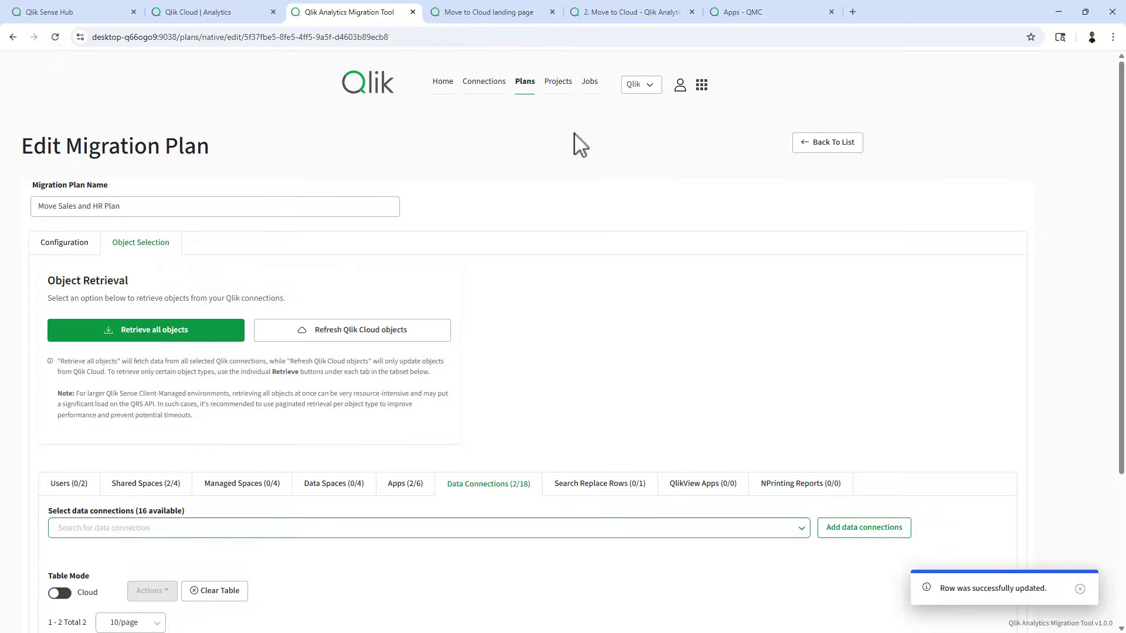
click(557, 85)
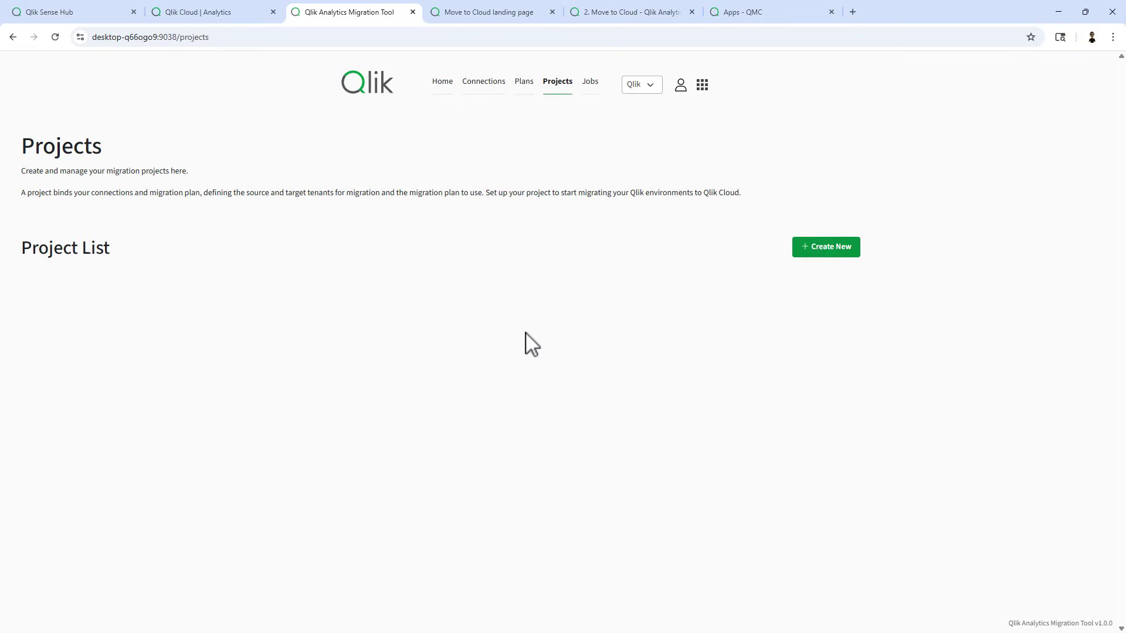
click(813, 249)
drag(171, 201, 28, 197)
key(BackSpace)
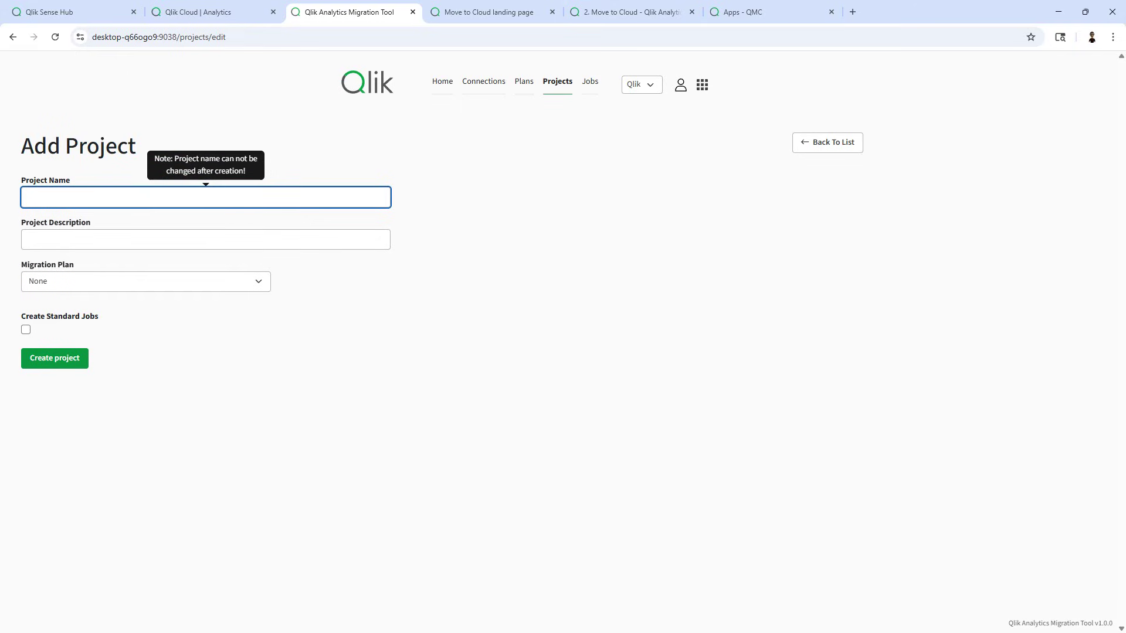
text(Migrate Sales and HR)
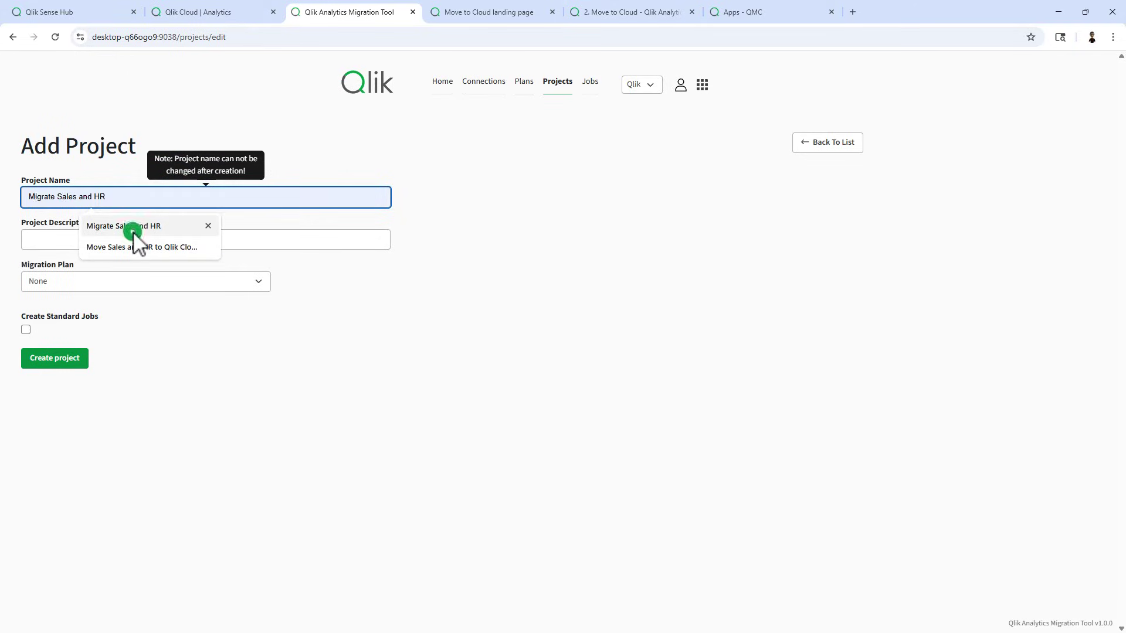
click(133, 228)
text(Project)
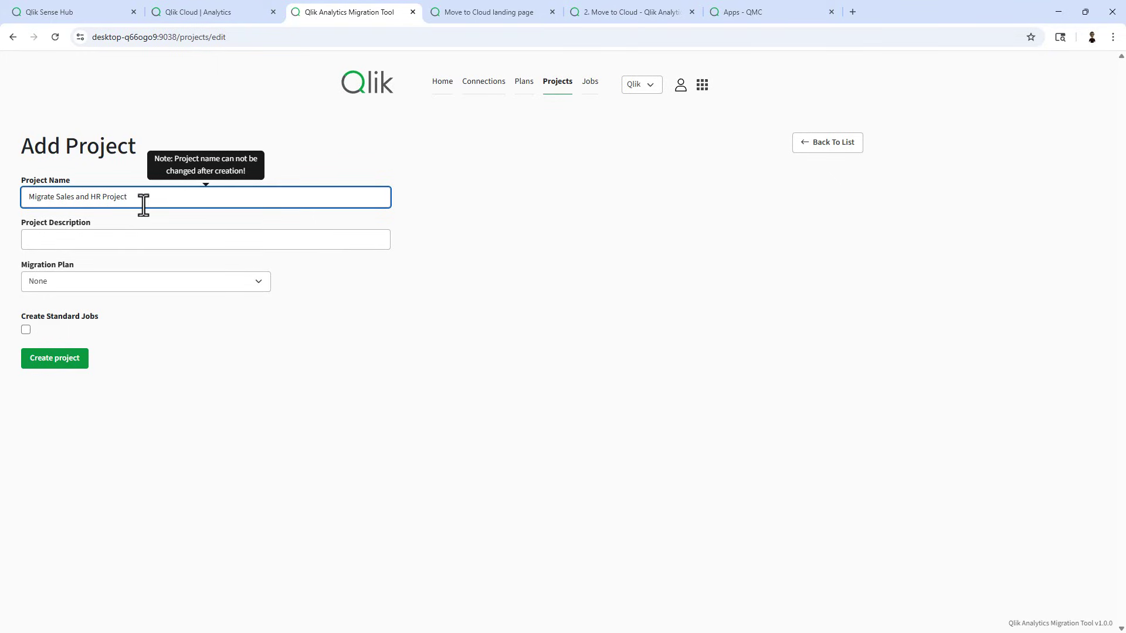
Step: Bind it to Move Sales and HR Plan with standard jobs, create it, and view its jobs
click(115, 283)
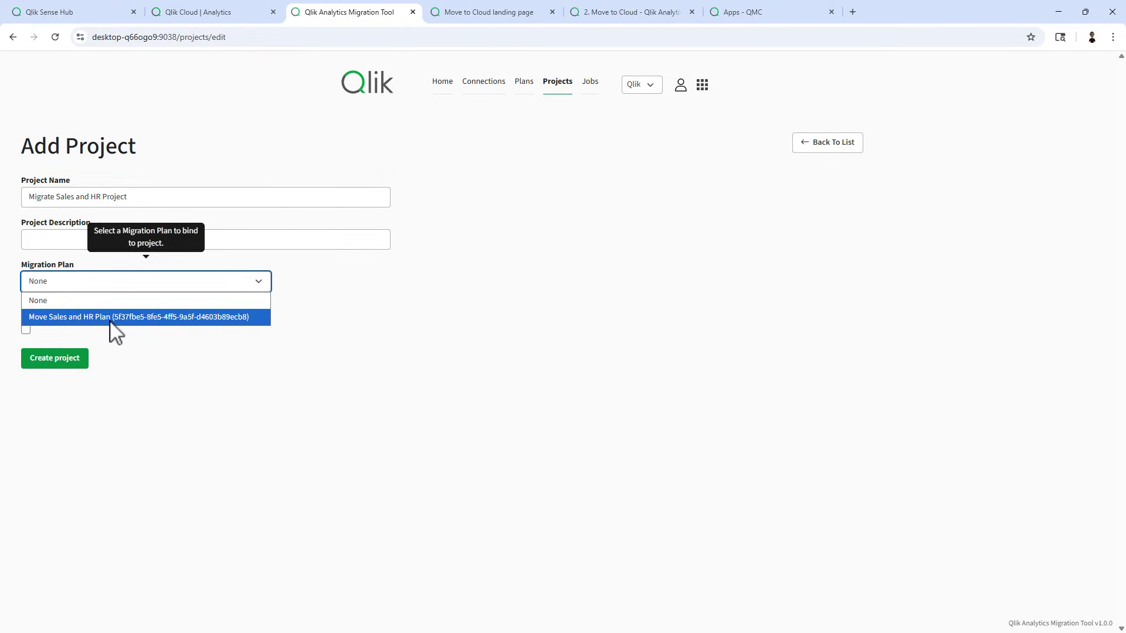
click(112, 317)
click(26, 330)
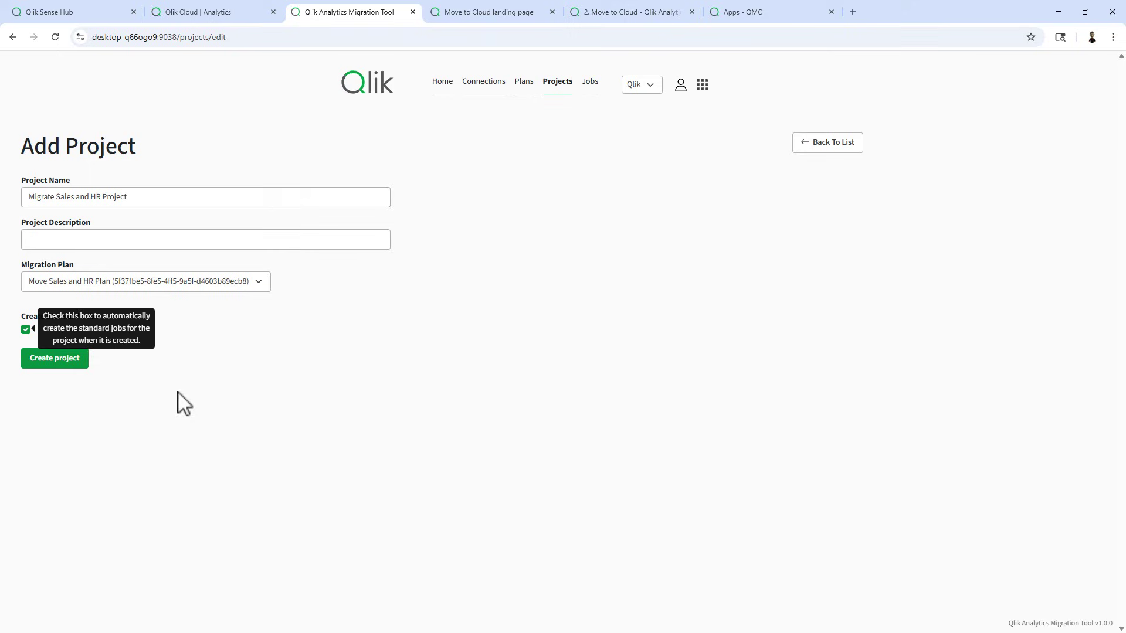
click(77, 361)
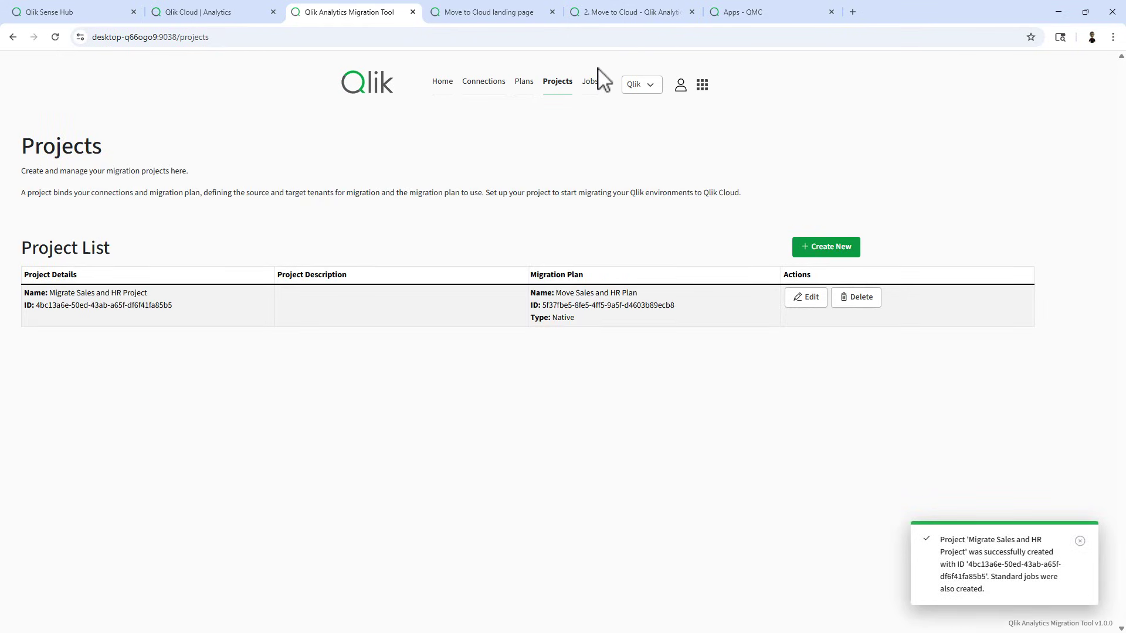
click(592, 85)
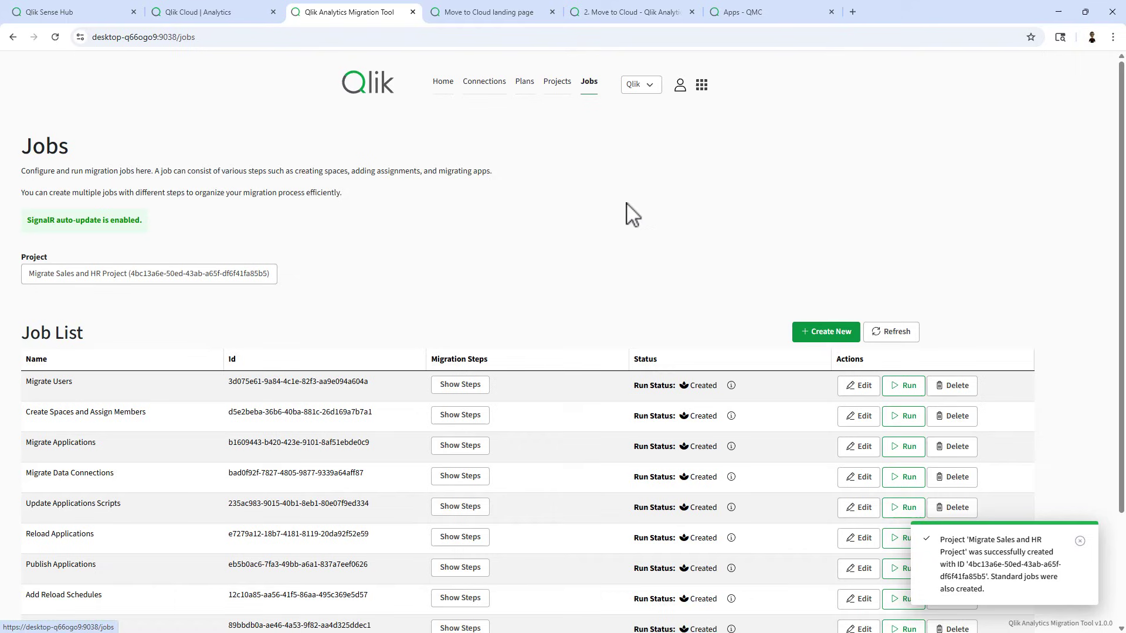
scroll(493, 231, down, 1)
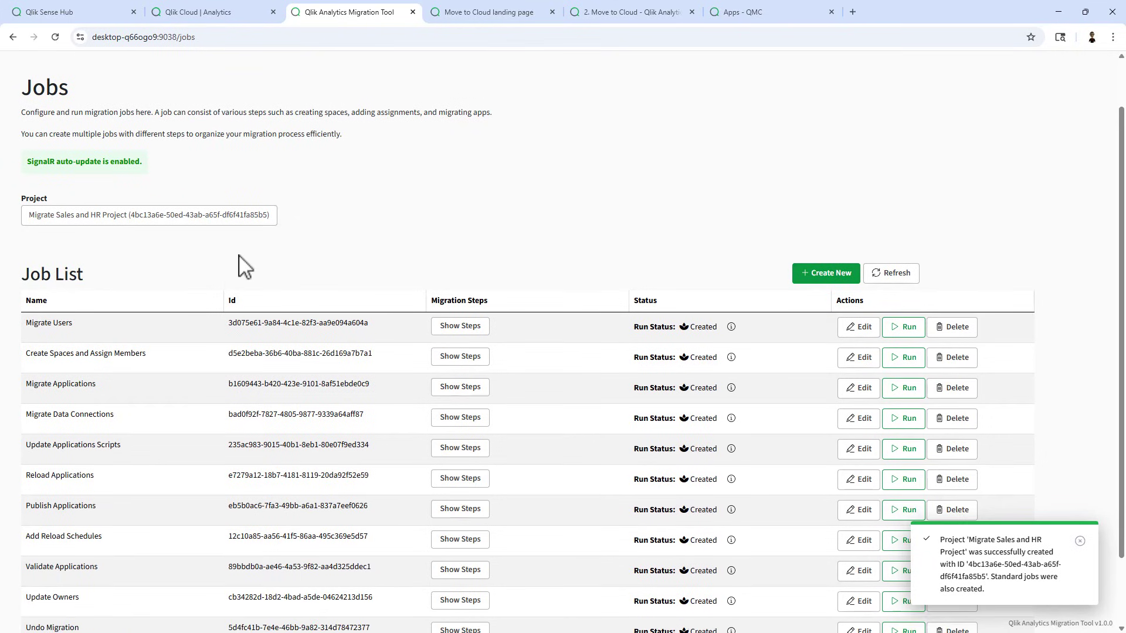
scroll(258, 270, down, 1)
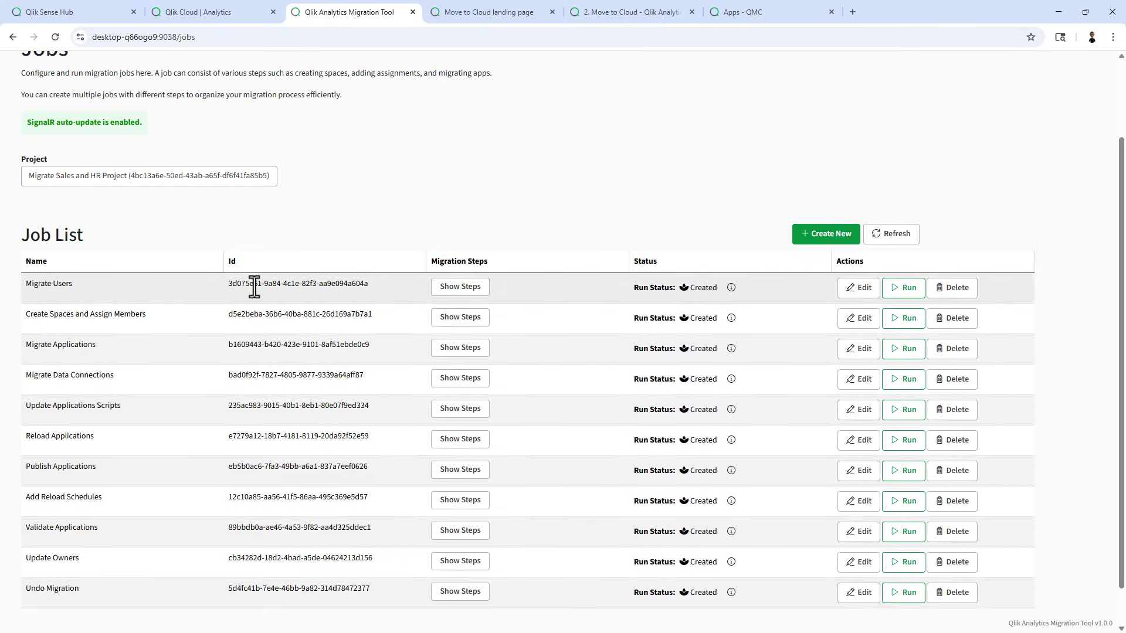
Step: Run Create Spaces and Assign Members, checking its steps and run details until it completes
scroll(385, 205, up, 2)
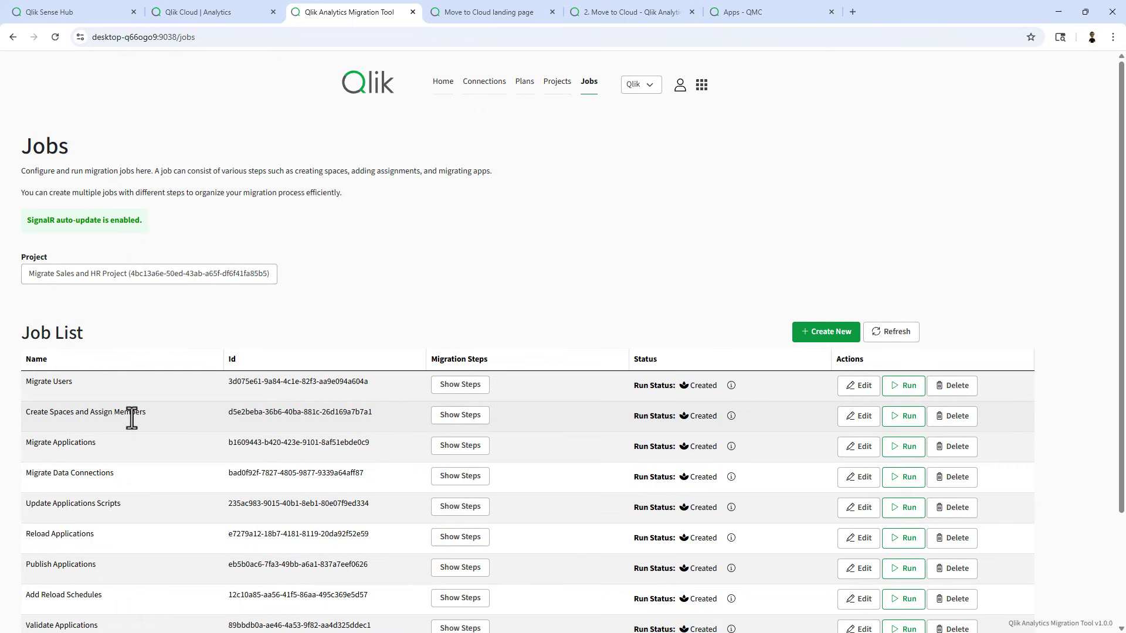
click(908, 418)
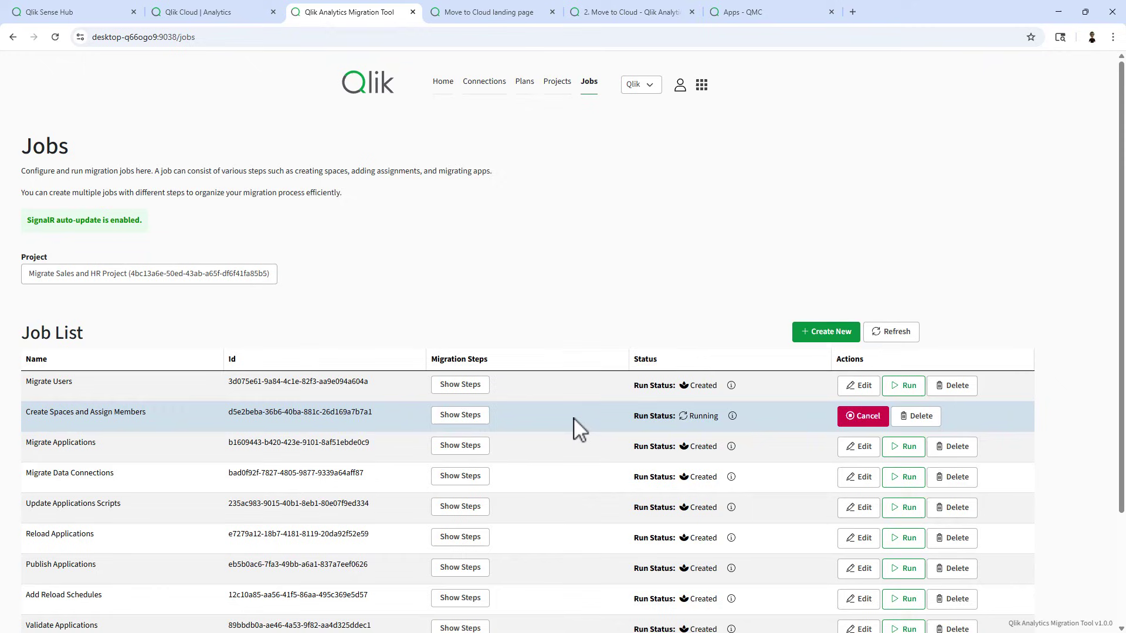
click(463, 417)
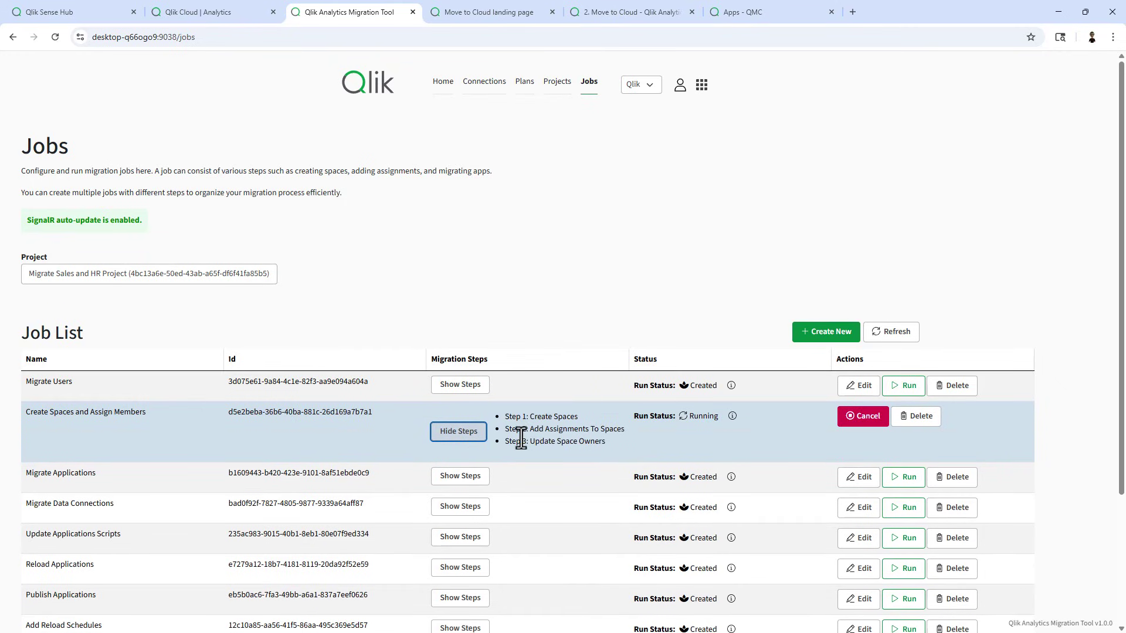
click(732, 417)
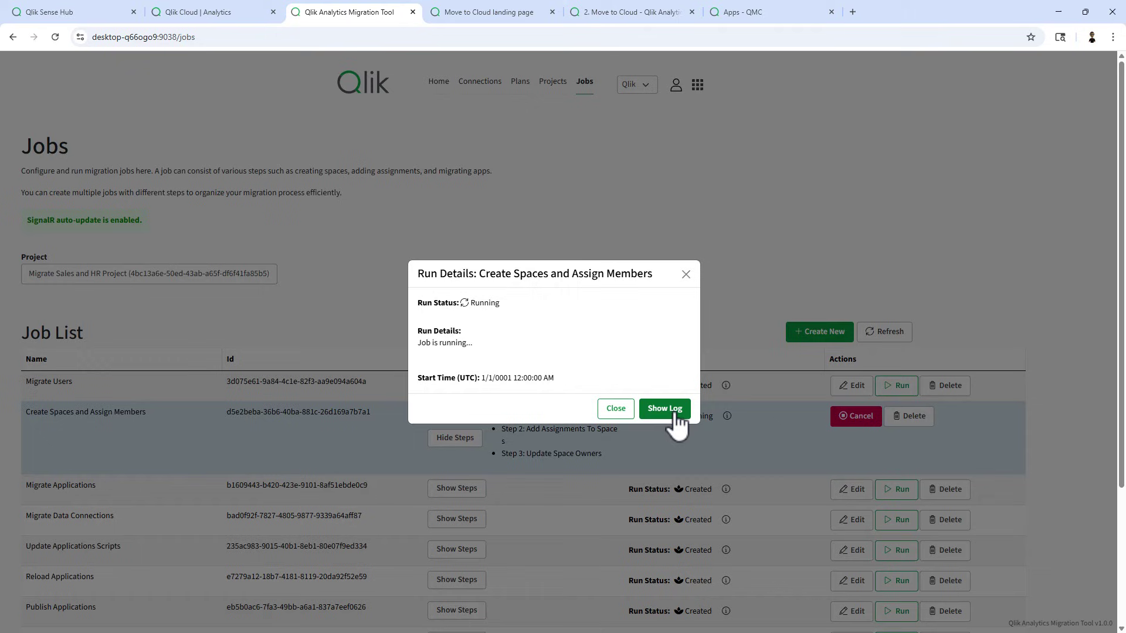
click(686, 275)
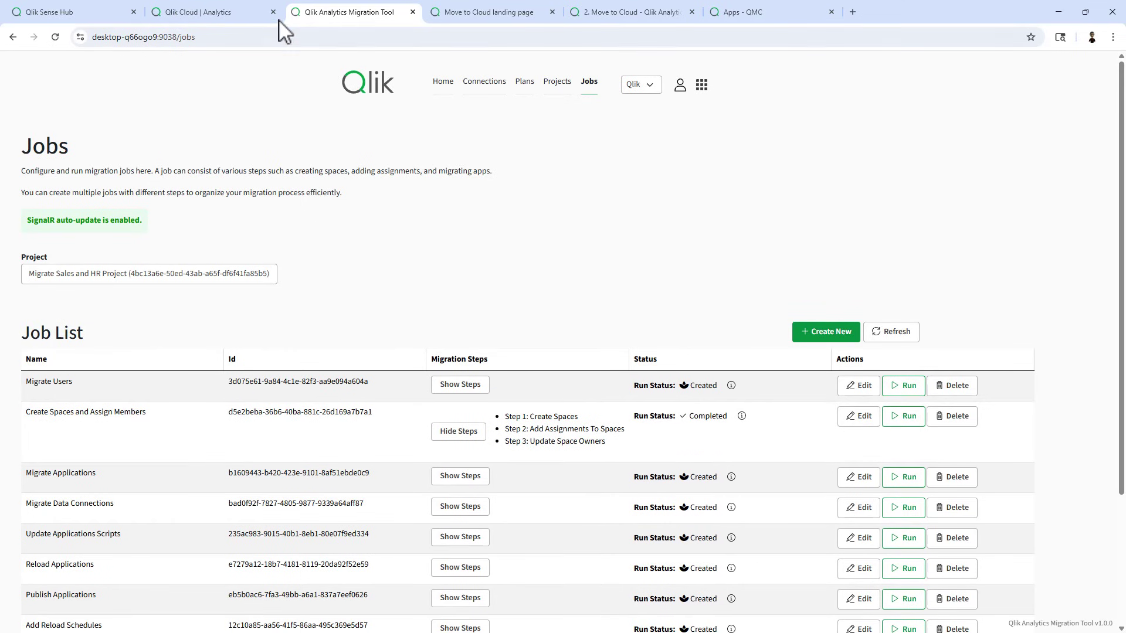
click(260, 12)
click(379, 133)
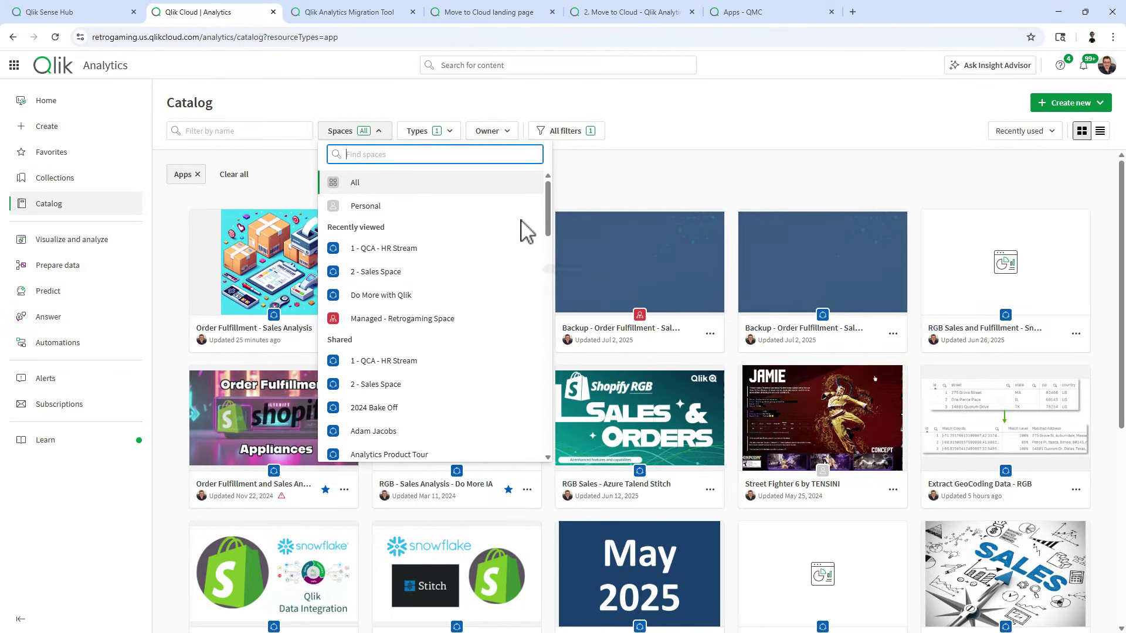
click(583, 200)
click(349, 11)
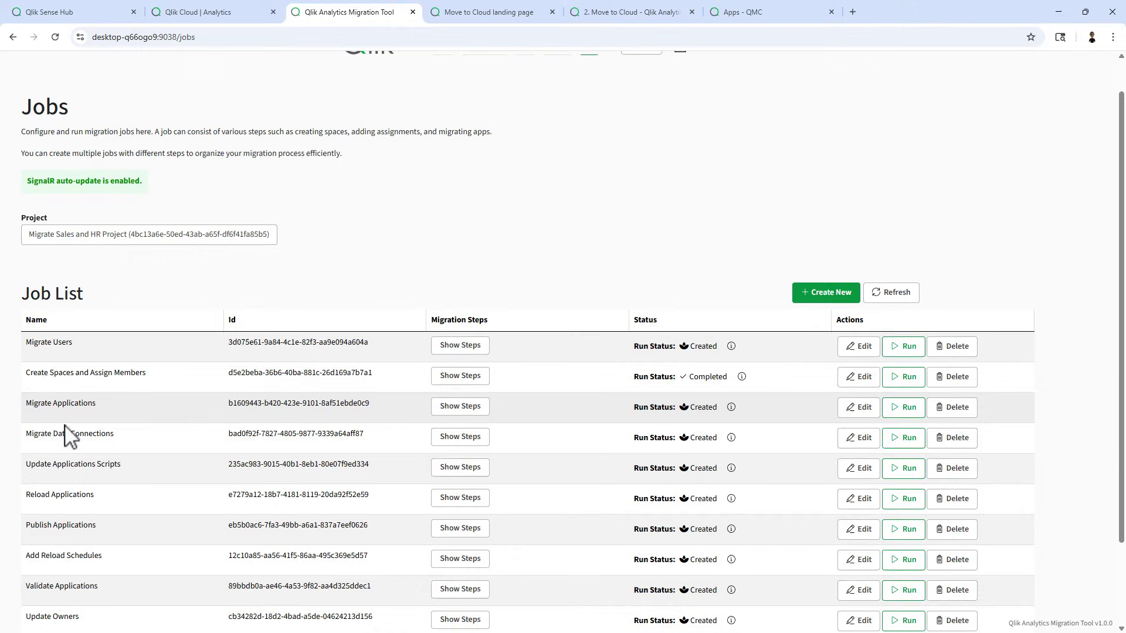
Step: Run the Migrate Data Connections job until its status reads Completed
click(908, 443)
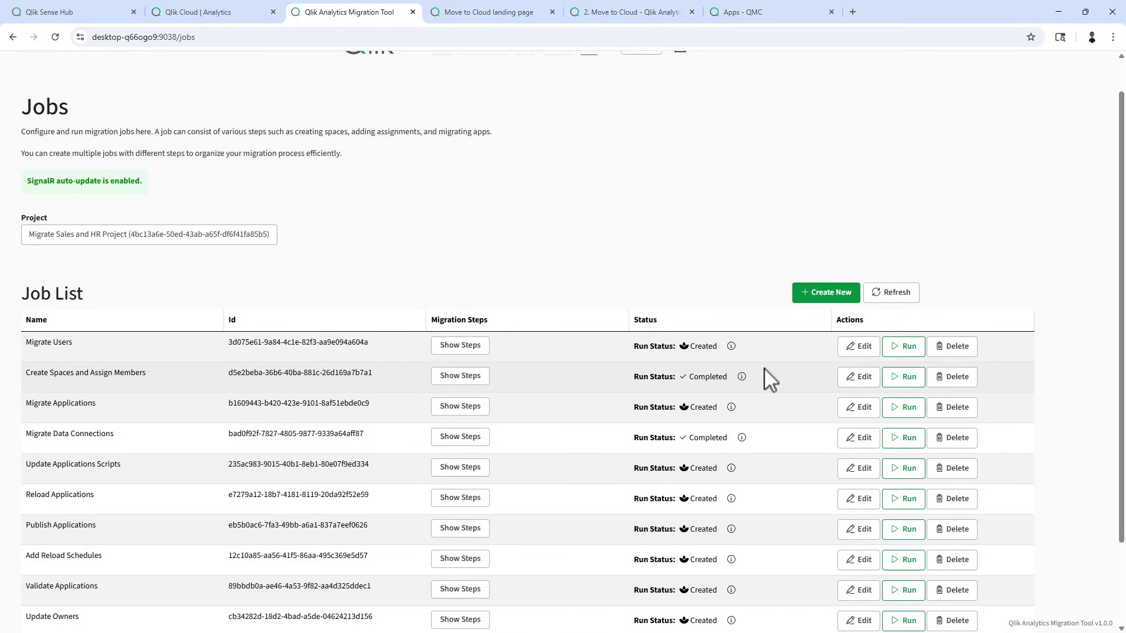
Step: Filter the Qlik Cloud catalog to HR Stream and view its Dropbox data connection
click(215, 13)
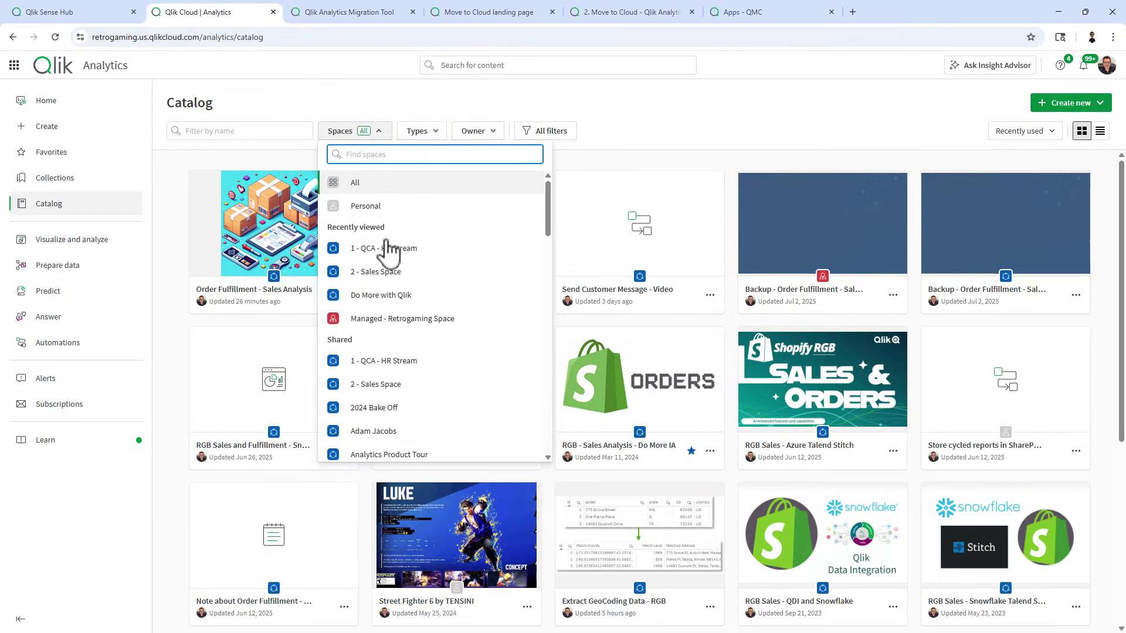
click(410, 251)
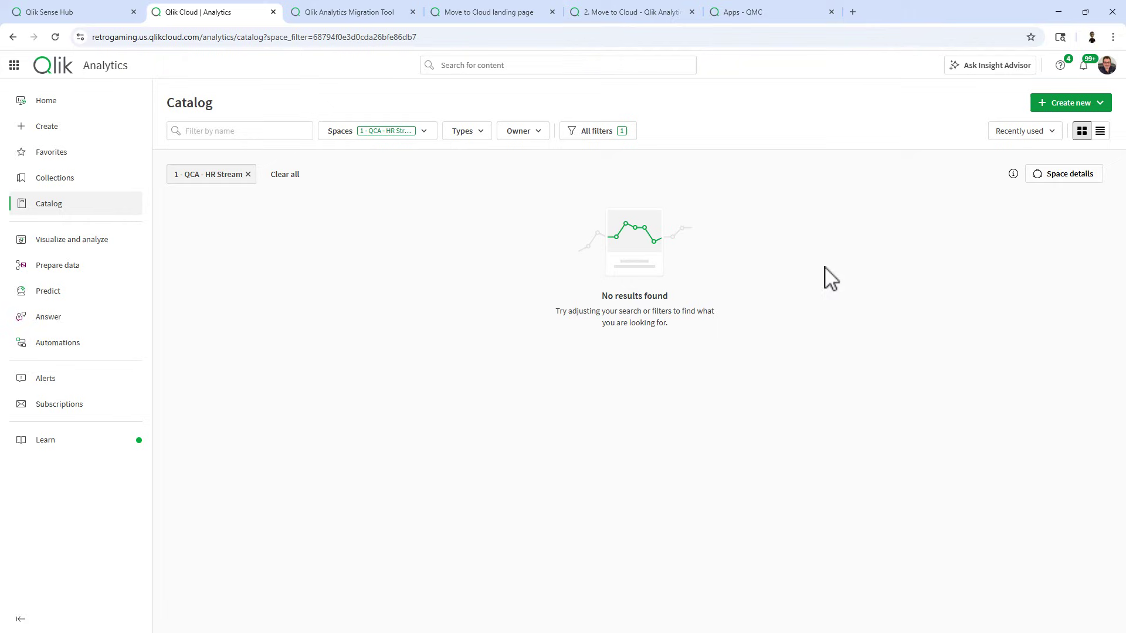
click(1063, 175)
click(1052, 298)
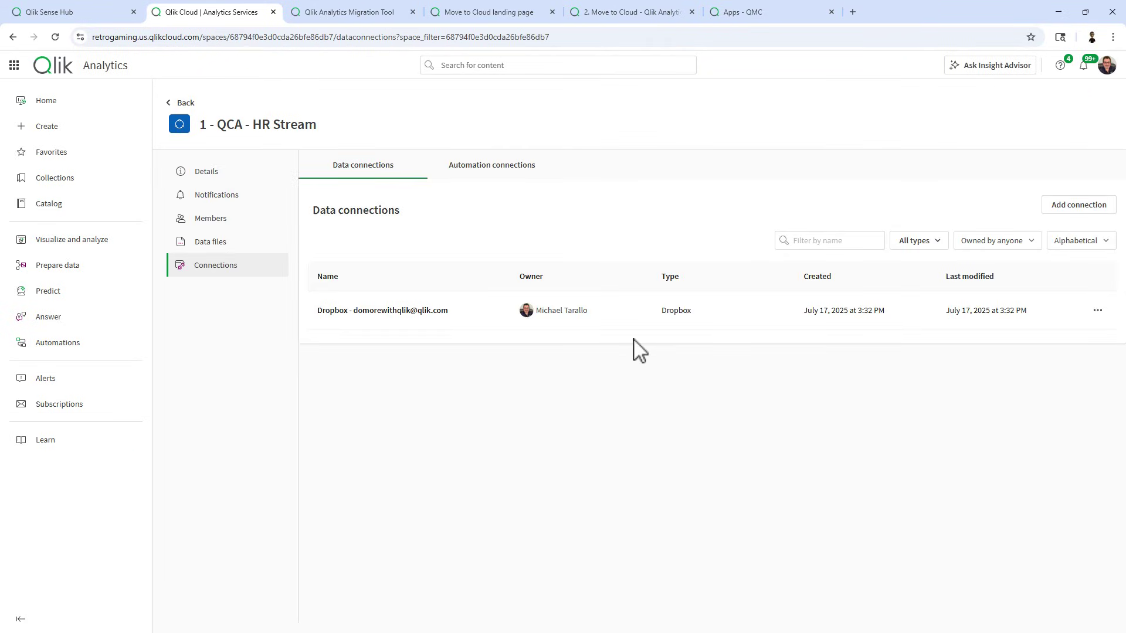
Step: Filter to 2 - Sales Space, view its Dropbox connection, then return to the migration tool
click(187, 103)
click(375, 130)
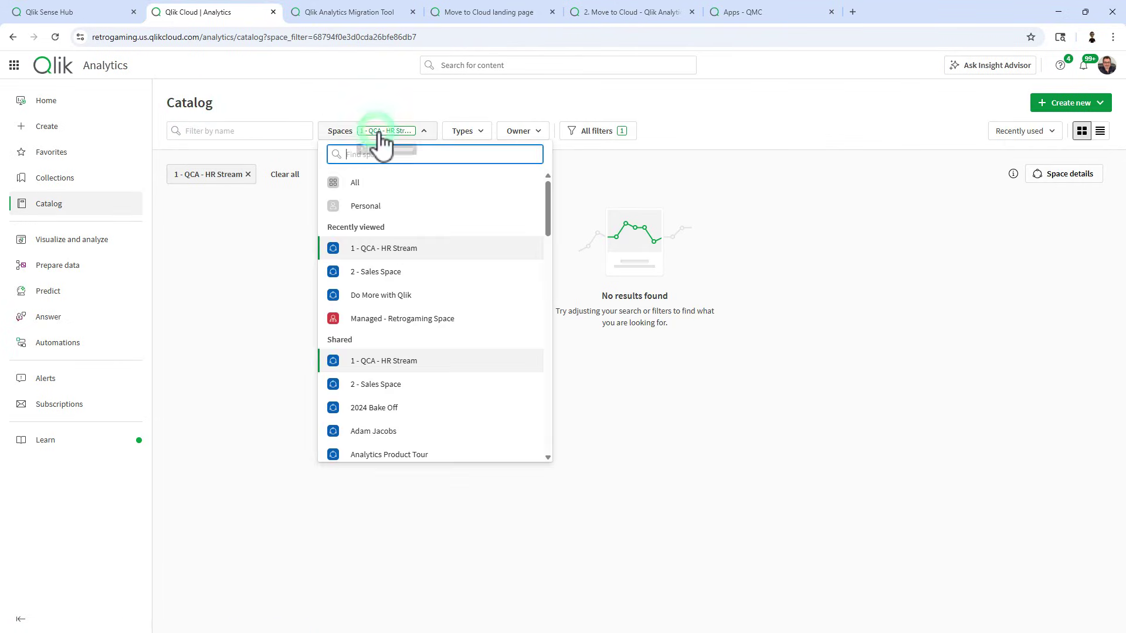
click(396, 267)
click(1065, 173)
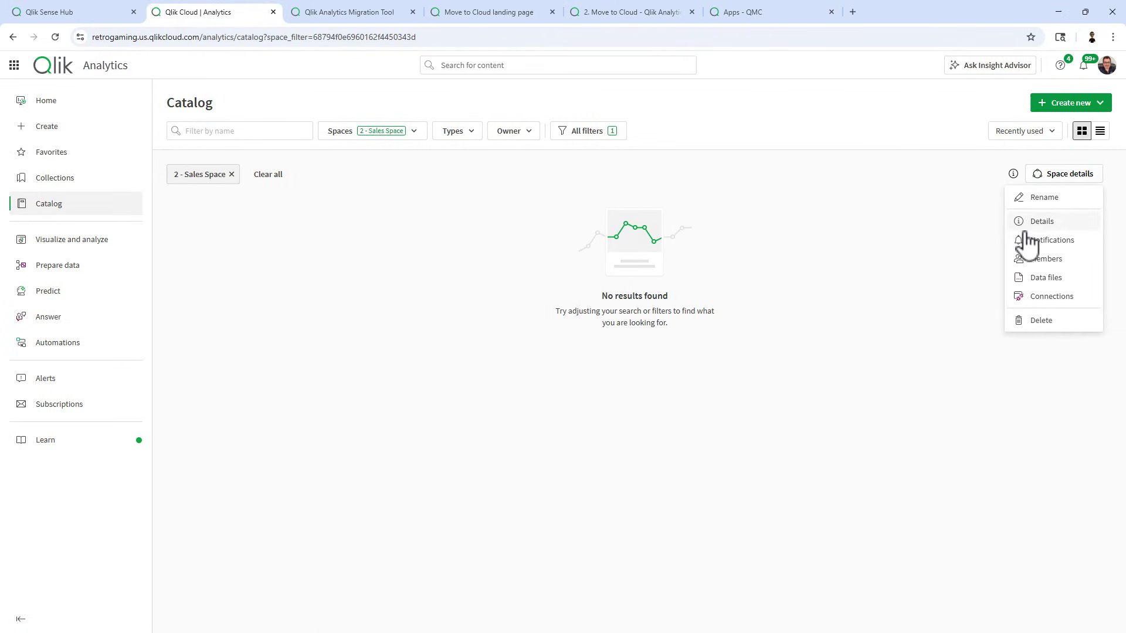
click(1052, 296)
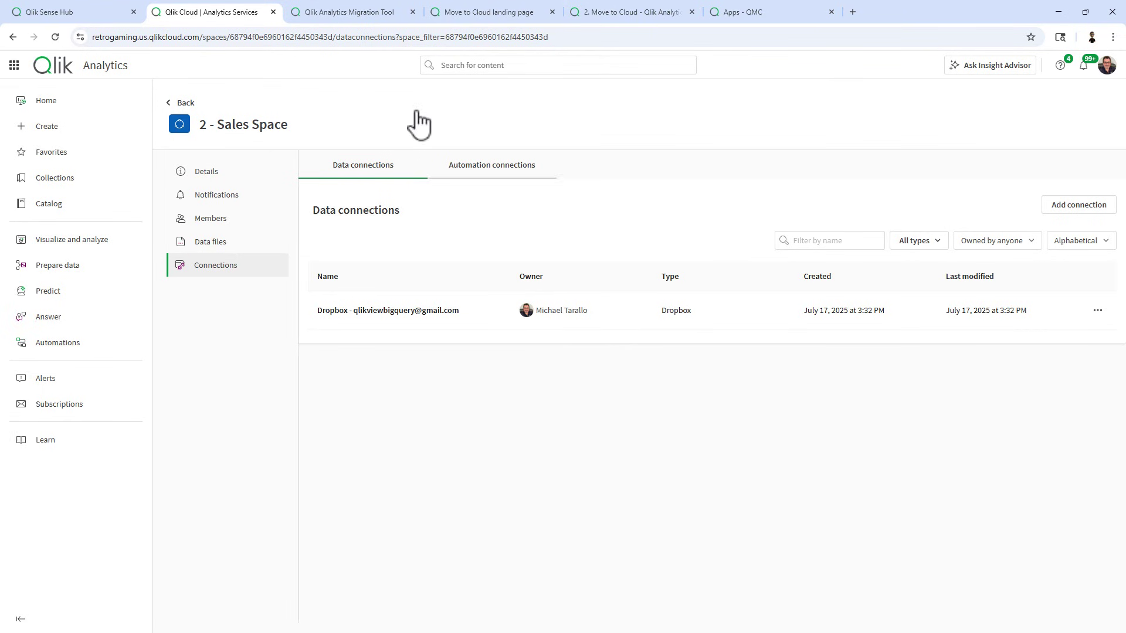
click(355, 13)
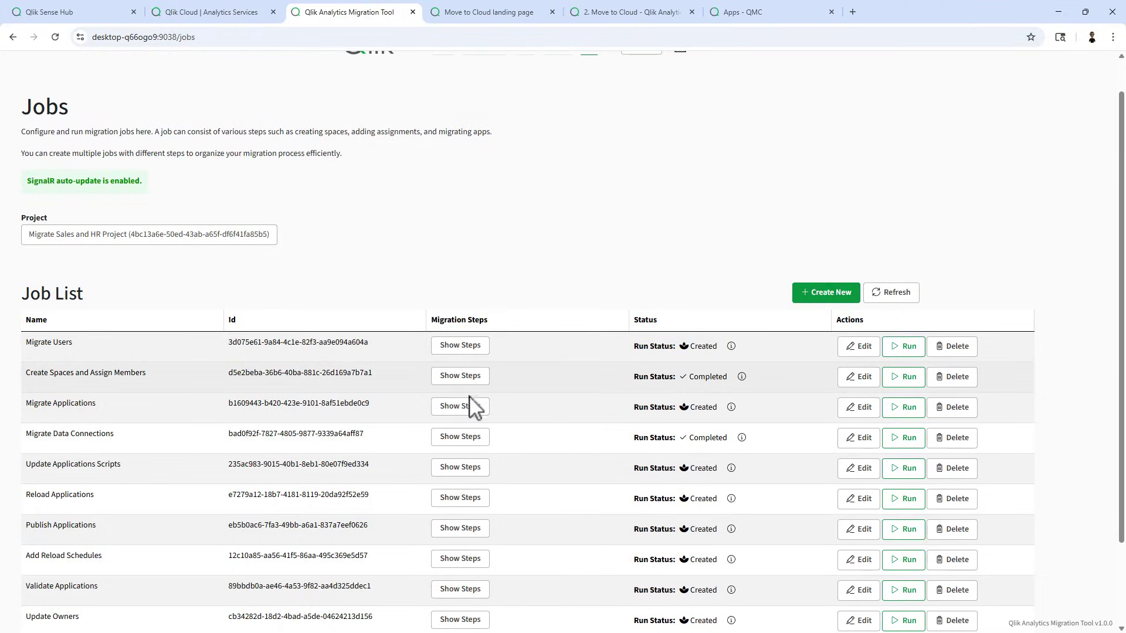
Step: Run Migrate Applications and review its CompletedWithWarnings run details and full log
click(911, 410)
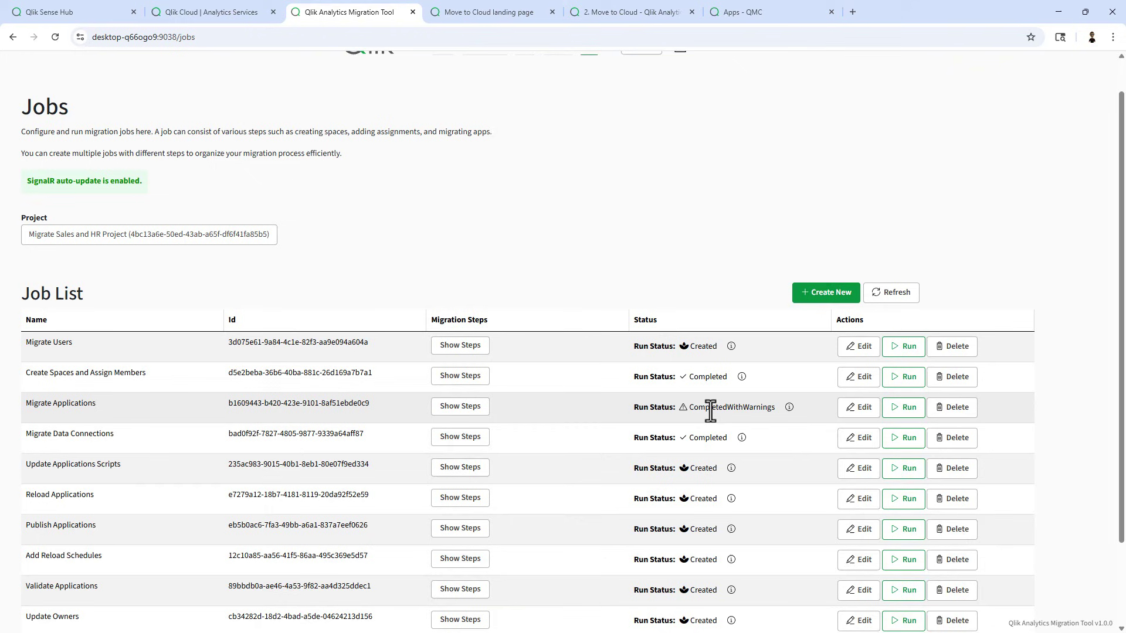
click(791, 407)
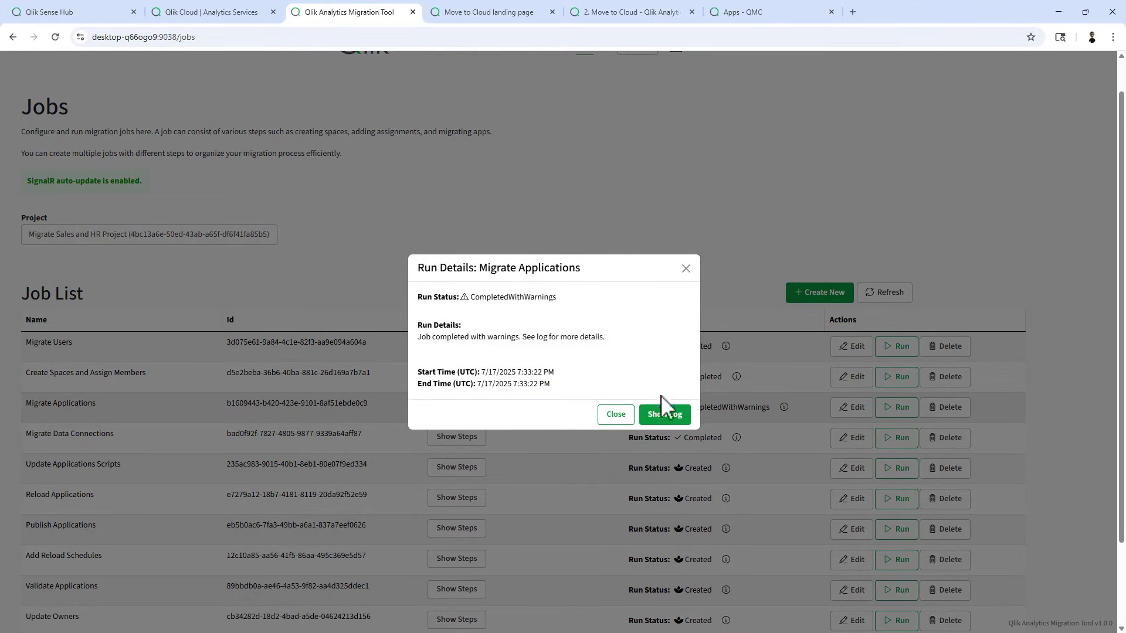
click(666, 415)
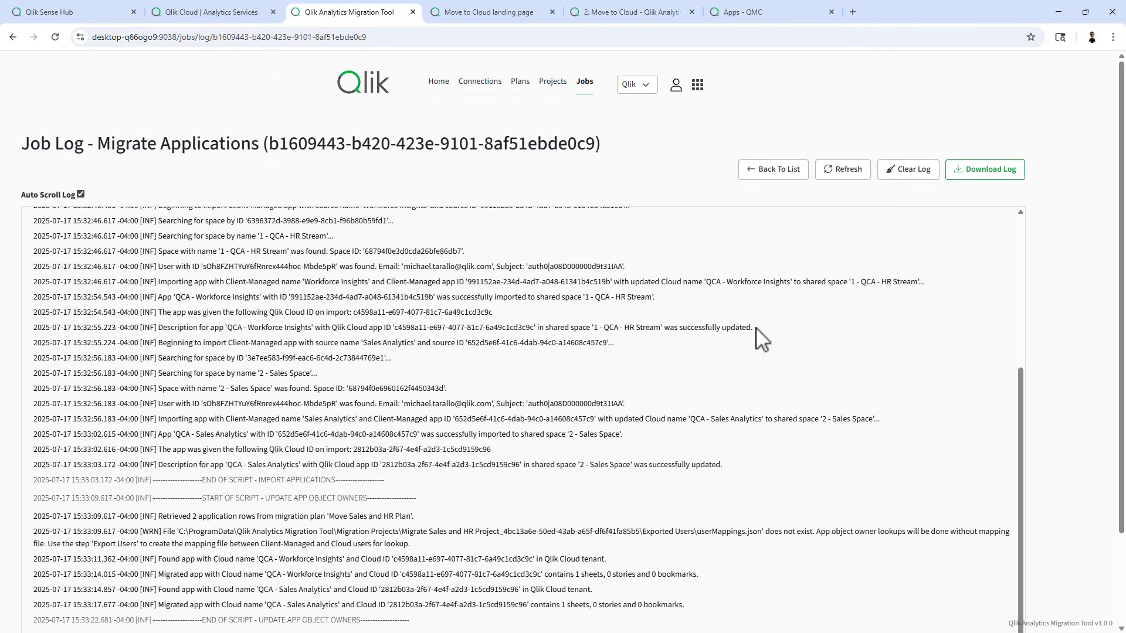
click(781, 170)
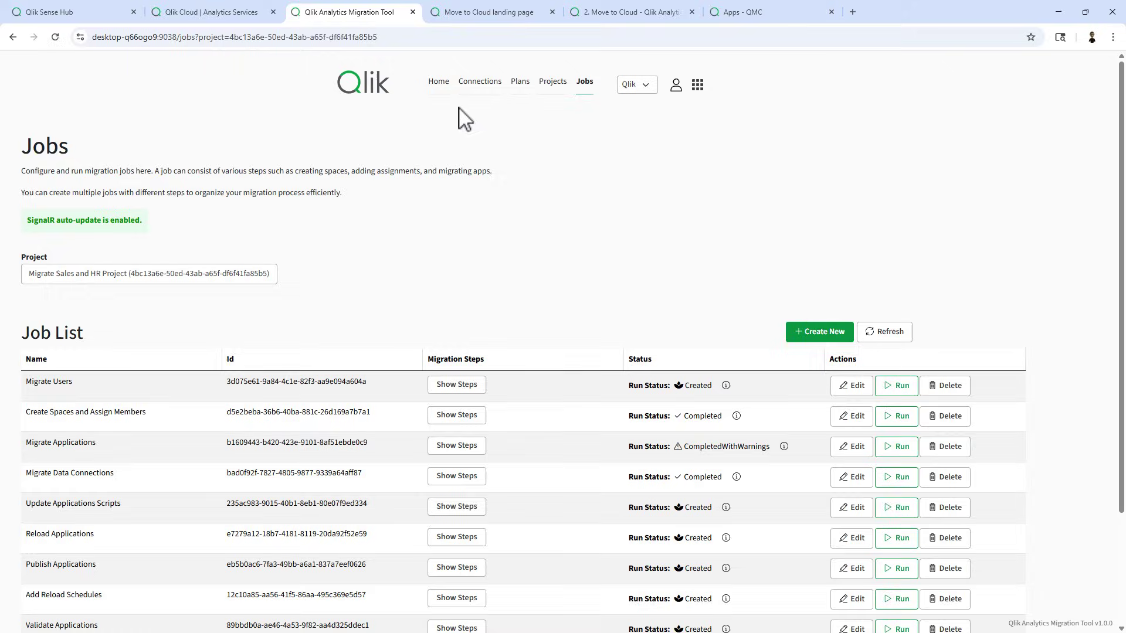
Step: Check the catalog for 2 - Sales Space, then filter it to 1 - QCA - HR Stream
click(244, 12)
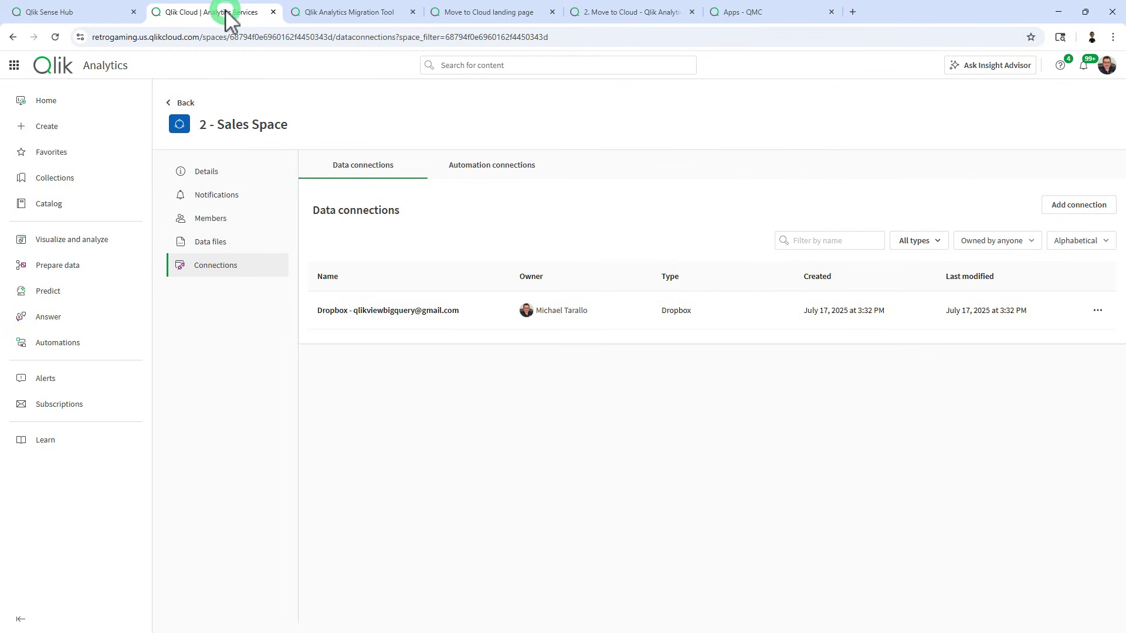
click(185, 103)
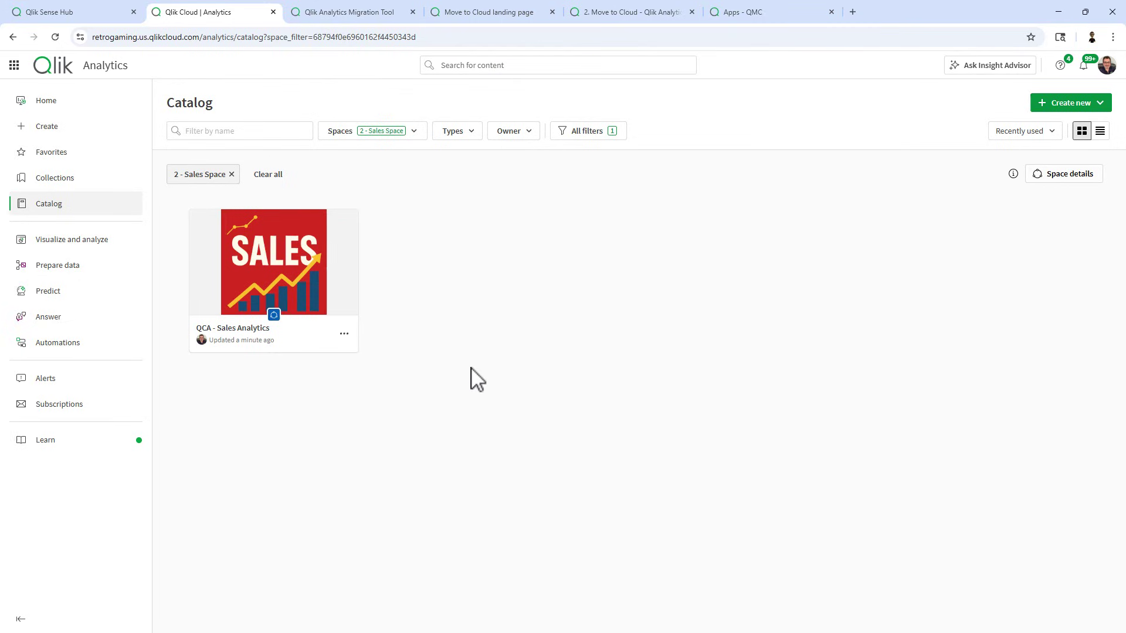
click(384, 133)
click(389, 274)
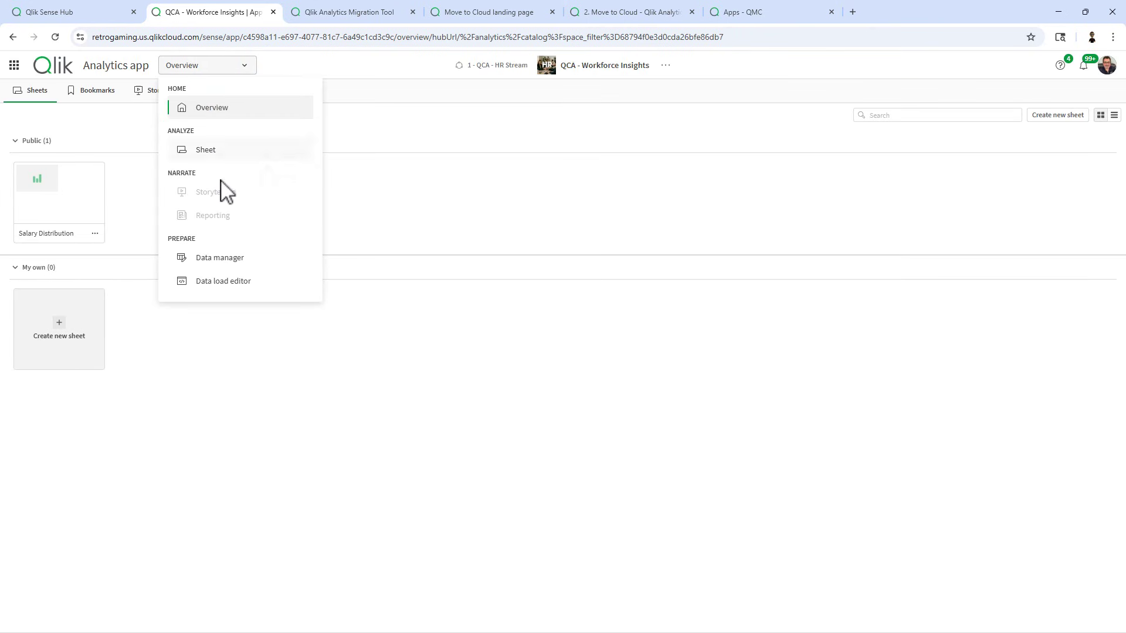
Step: Inspect Workforce Insights' HR Data Load script with its original Dropbox path, then return to the migration tool
click(224, 282)
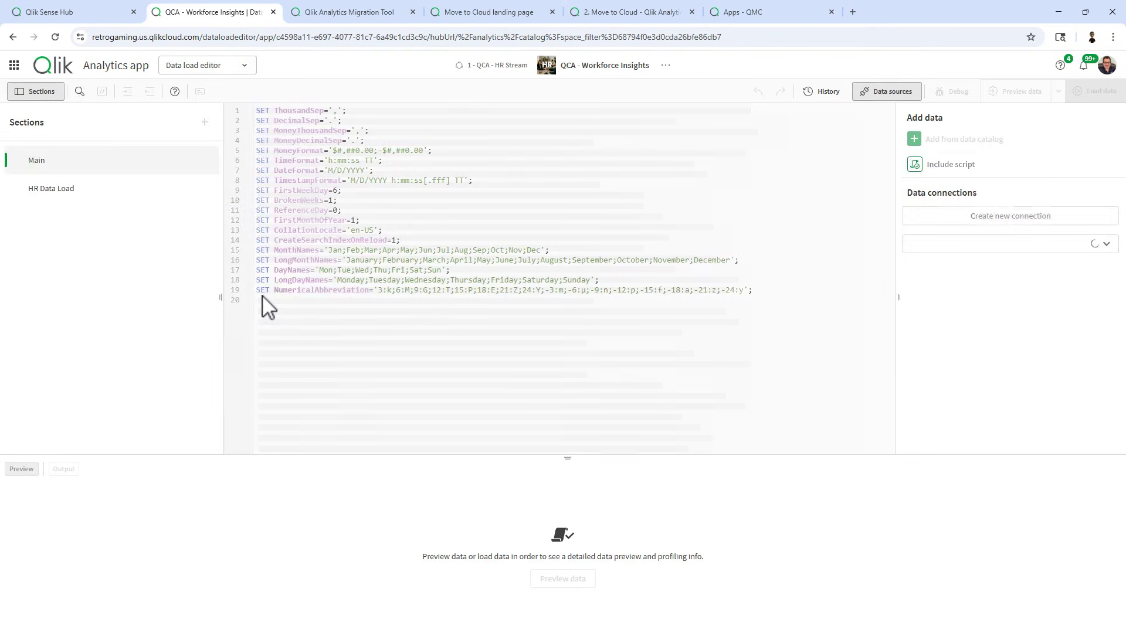
click(90, 194)
scroll(334, 276, down, 1)
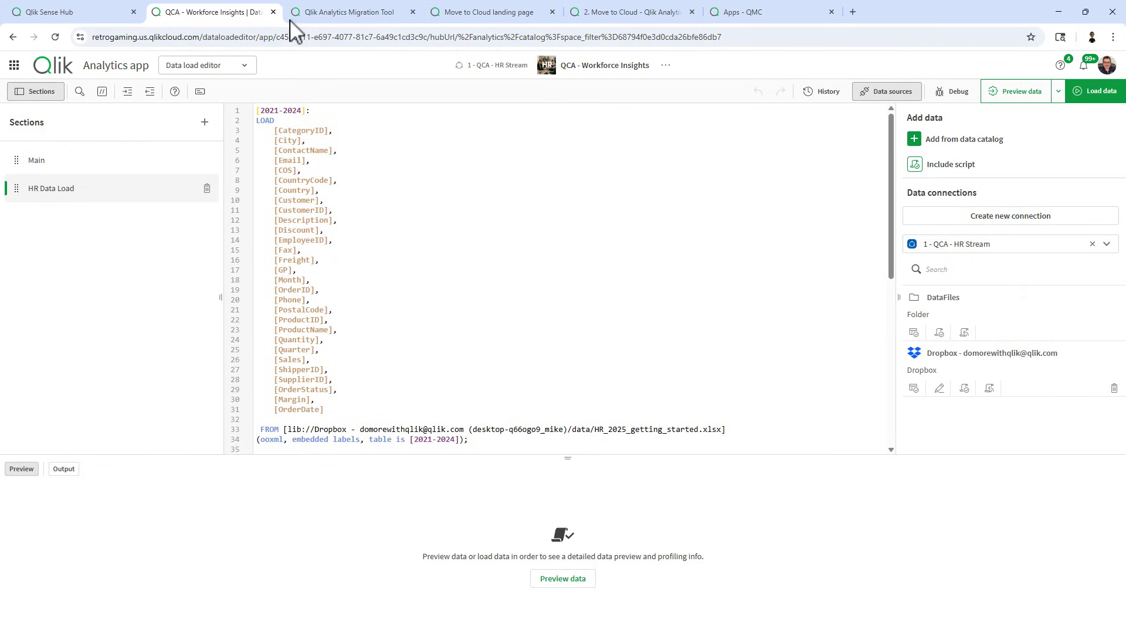
click(226, 69)
click(213, 107)
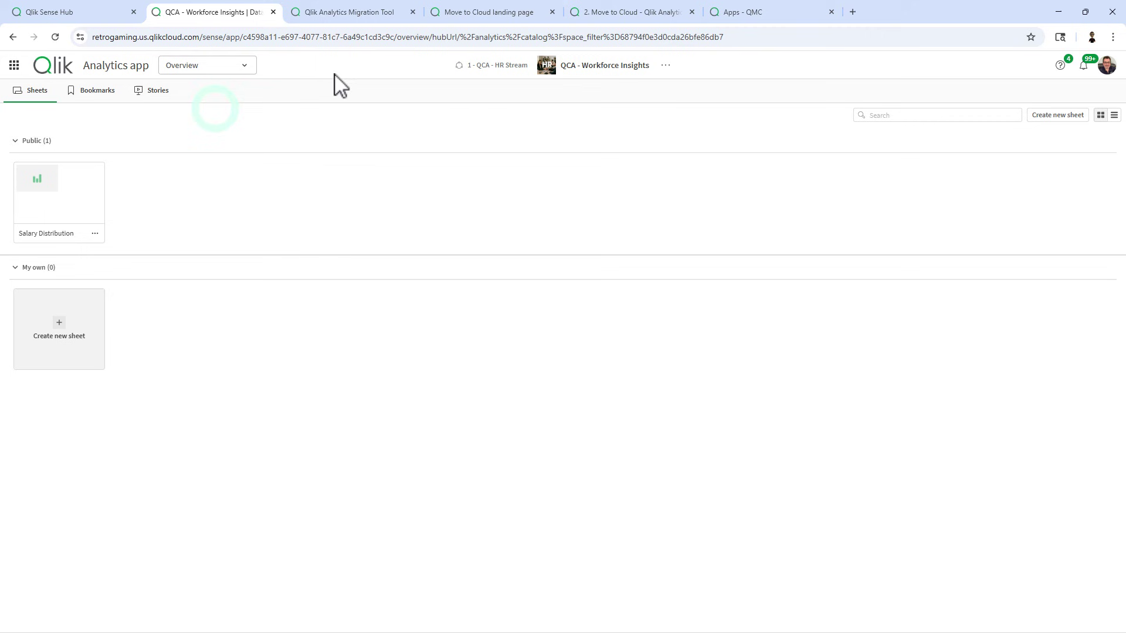
click(339, 14)
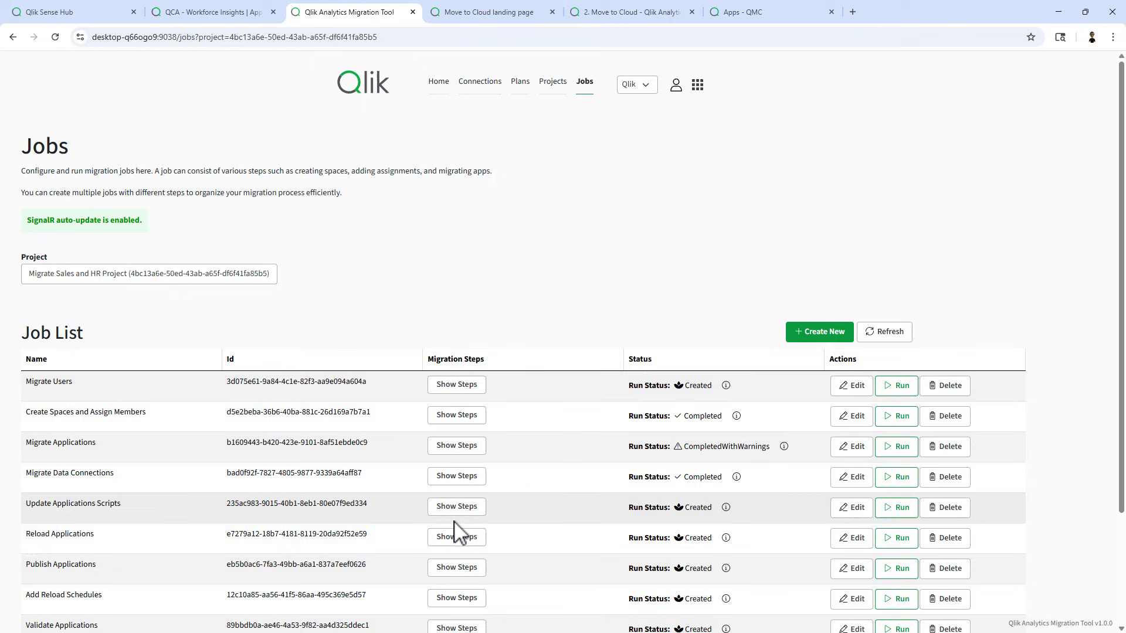
Step: Run the Update Applications Scripts job until its status reads Completed
click(903, 508)
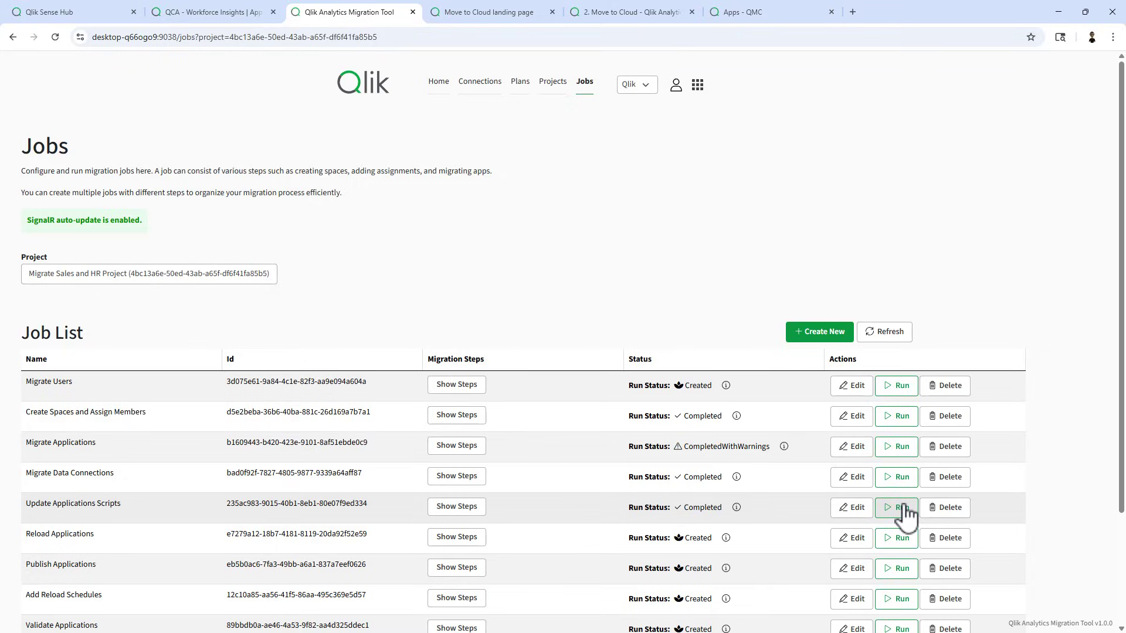
Step: Open Workforce Insights' load script and highlight the FROM path now using the 1 - QCA - HR Stream connection
click(221, 12)
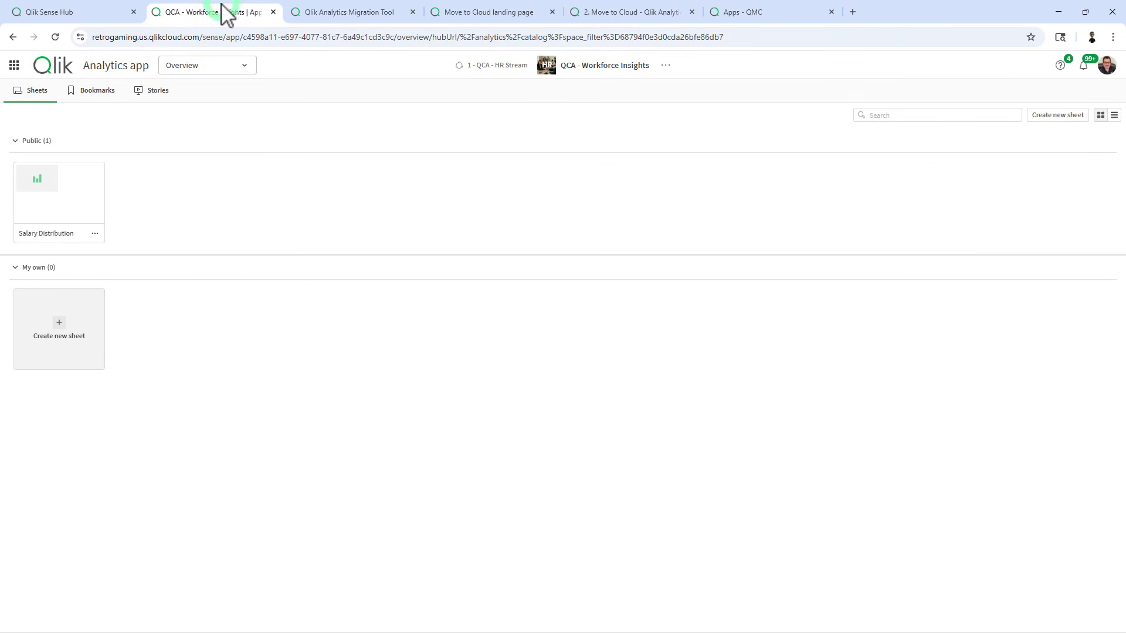
click(215, 69)
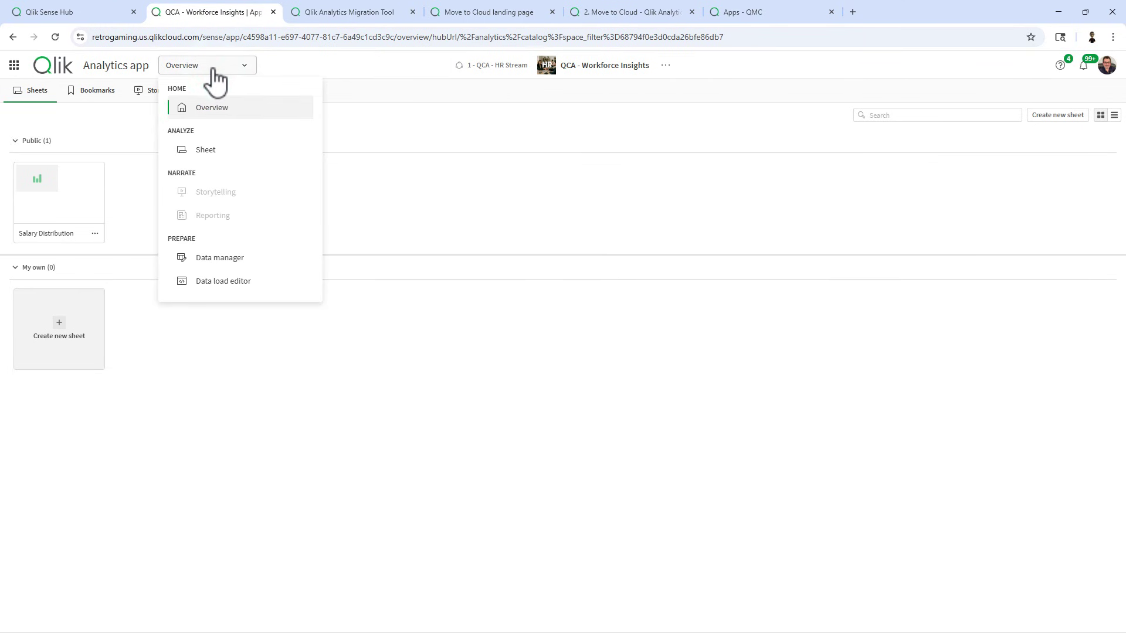
click(236, 280)
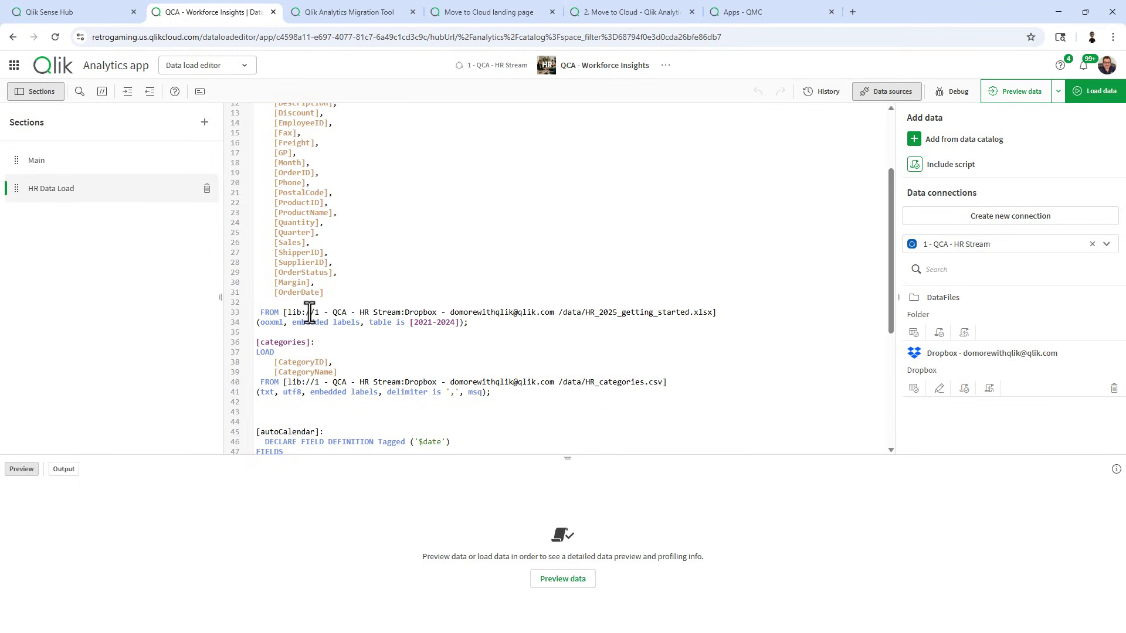
drag(309, 312, 538, 329)
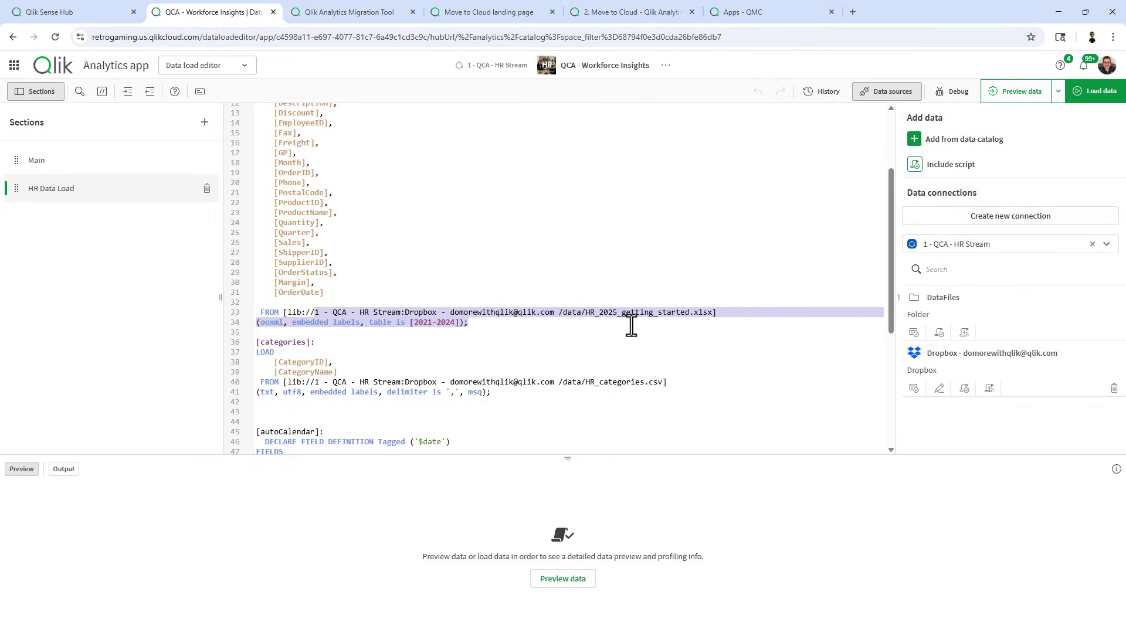
Step: Re-save the HR Stream Dropbox connection and reload Workforce Insights, fetching 2,176 rows
click(942, 393)
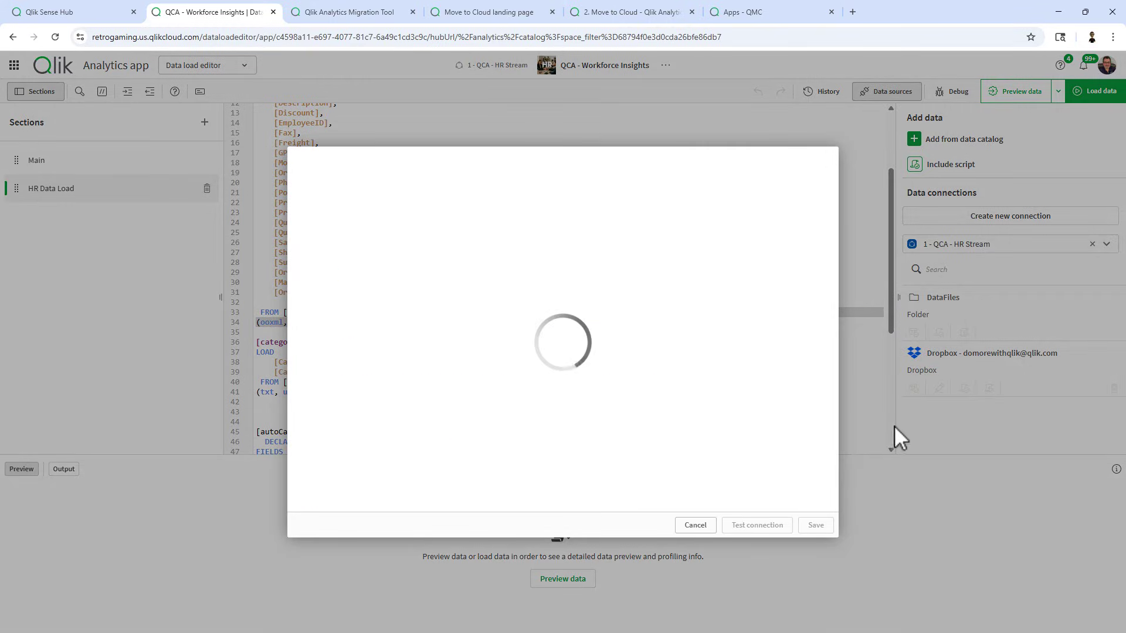
click(817, 529)
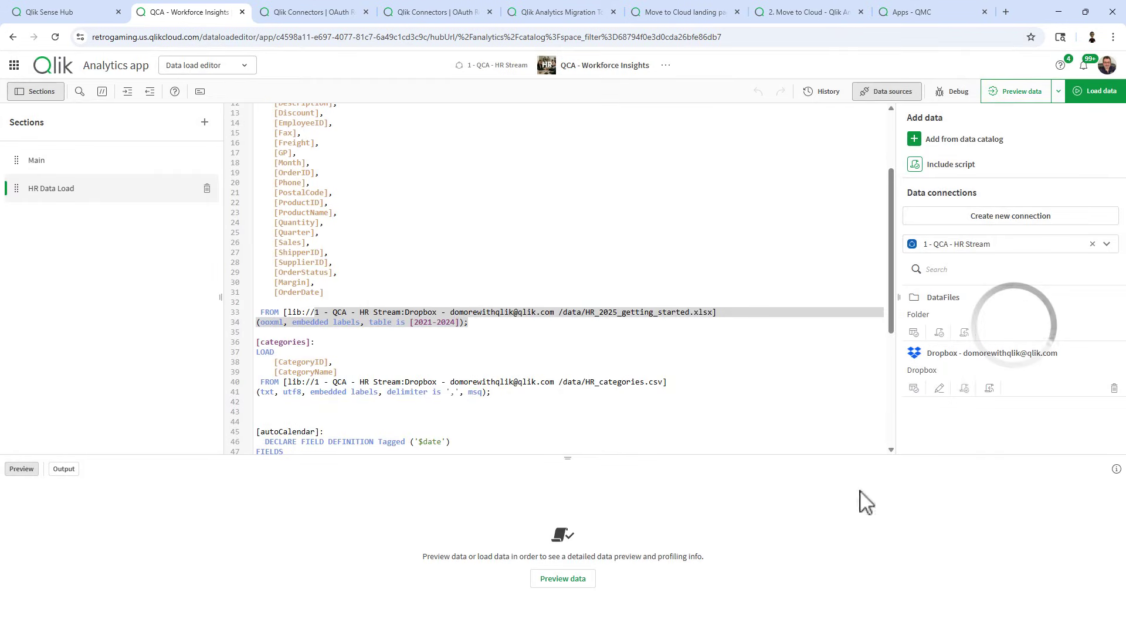
click(1094, 97)
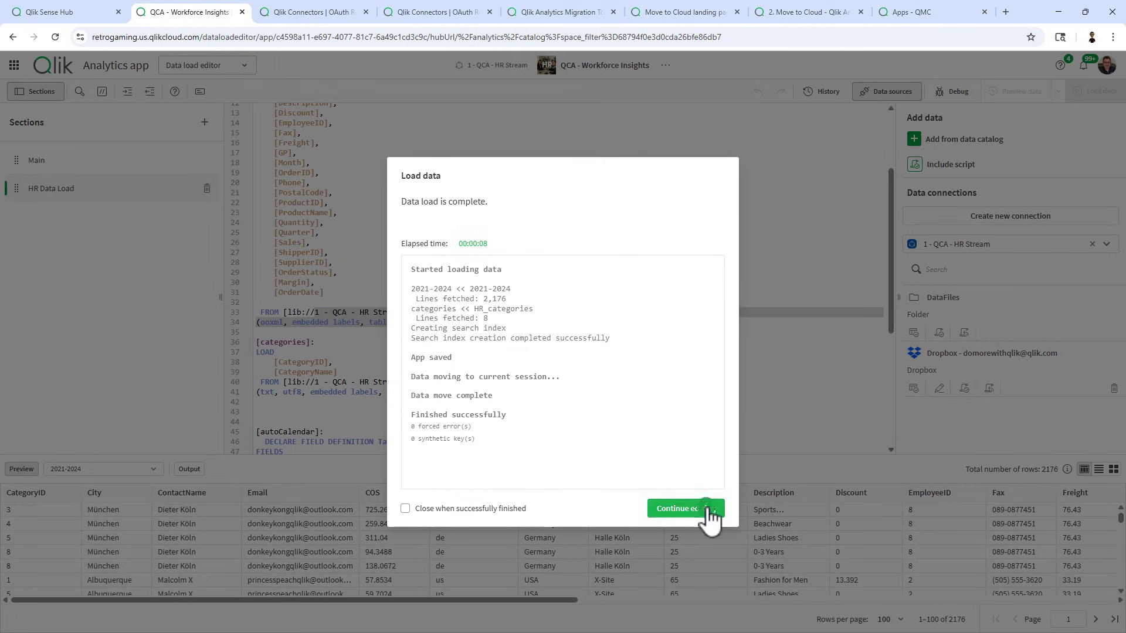
click(683, 509)
click(201, 66)
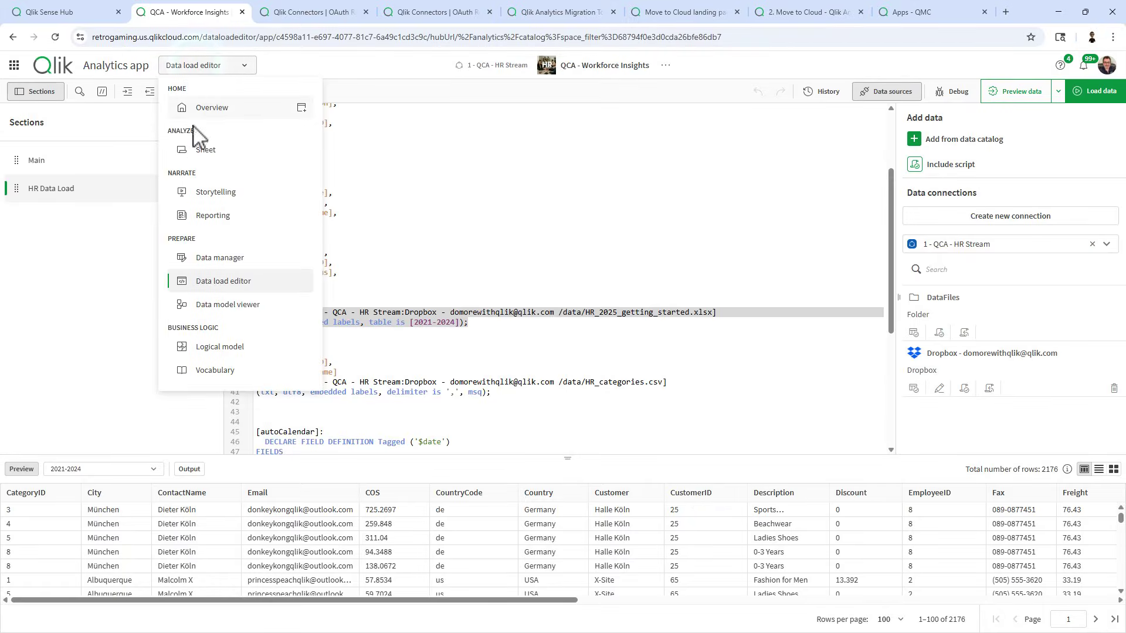
Step: Switch the reloaded app to view its Salary Distribution sheet
click(204, 149)
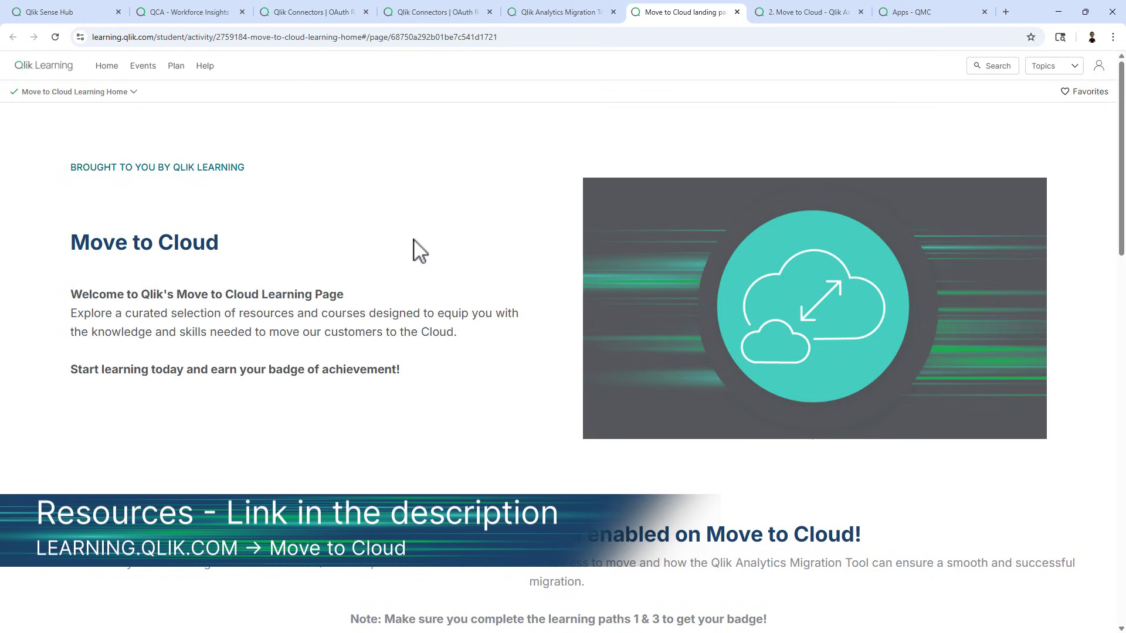
Step: Scroll down the Move to Cloud page to browse its learning pathways
scroll(416, 256, down, 9)
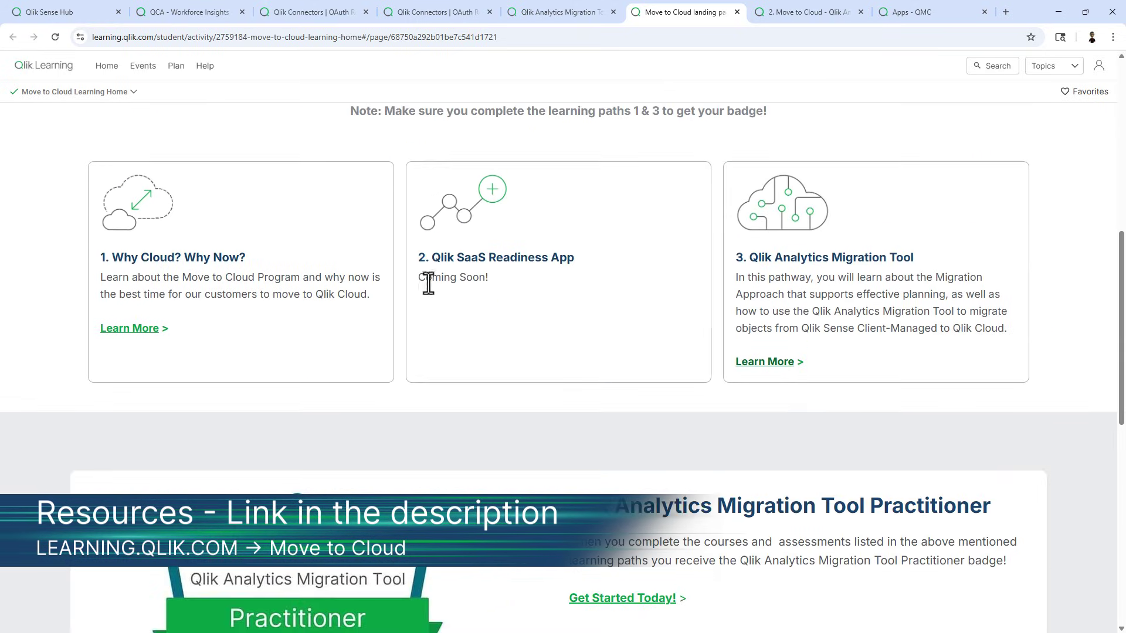
scroll(431, 287, down, 1)
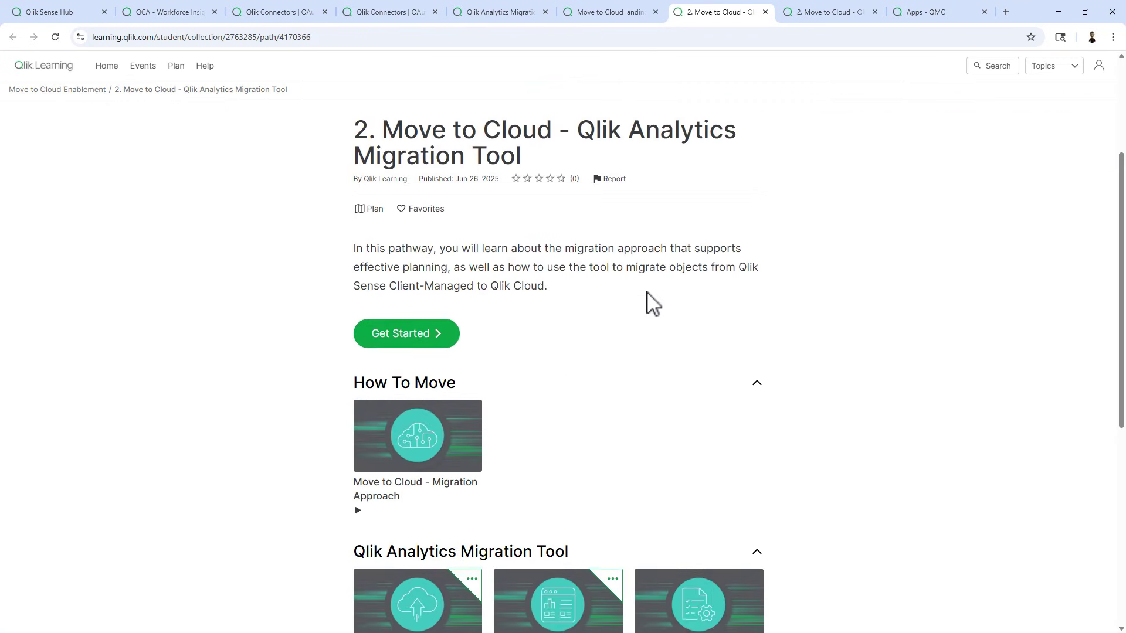
scroll(649, 302, down, 6)
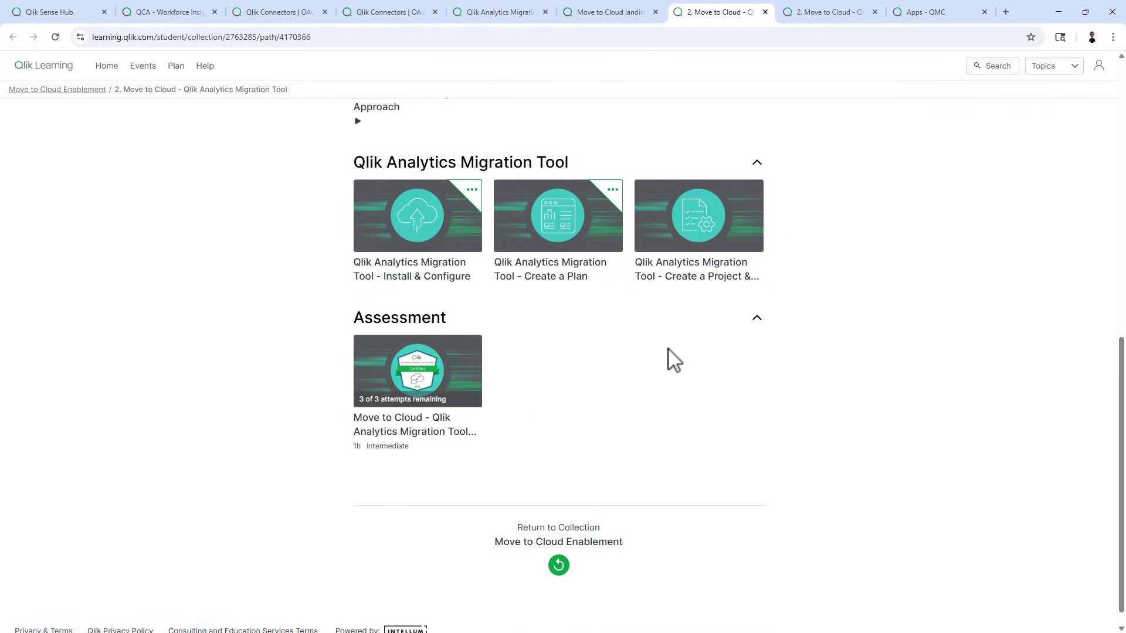